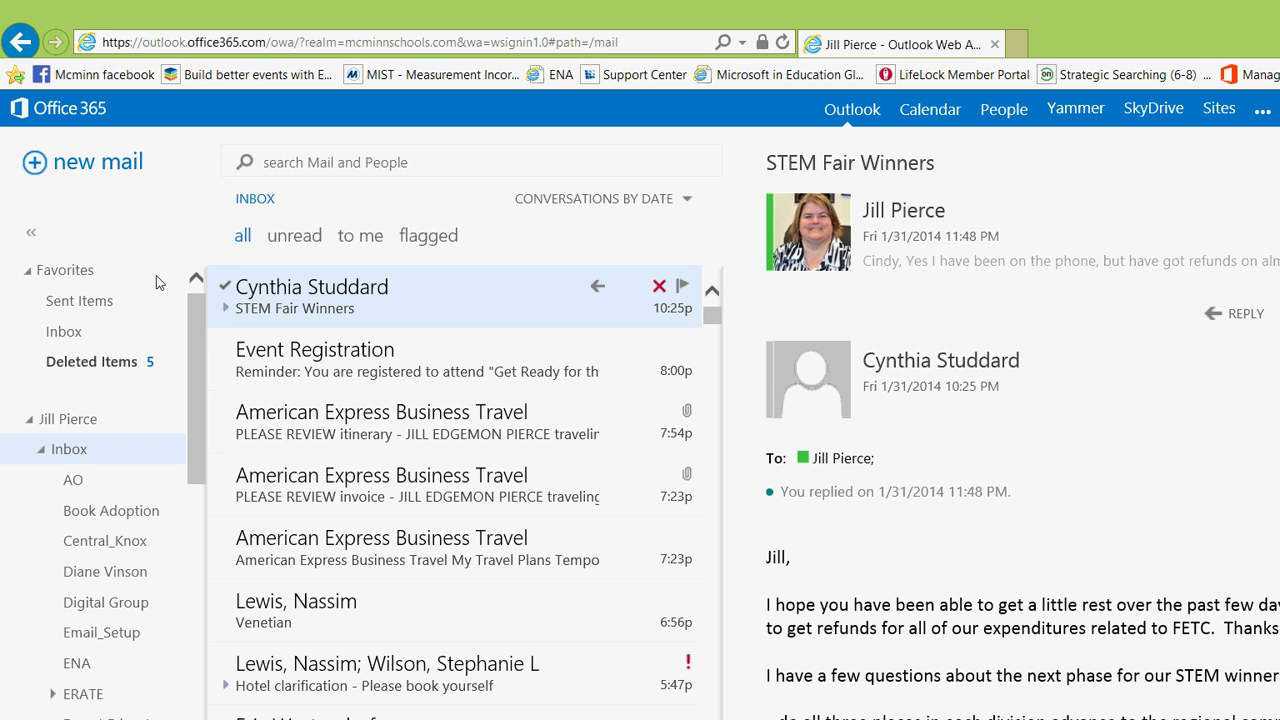
Show all directory groups under People and view the members of the All Central Office group.
scroll(156, 275, down, 3)
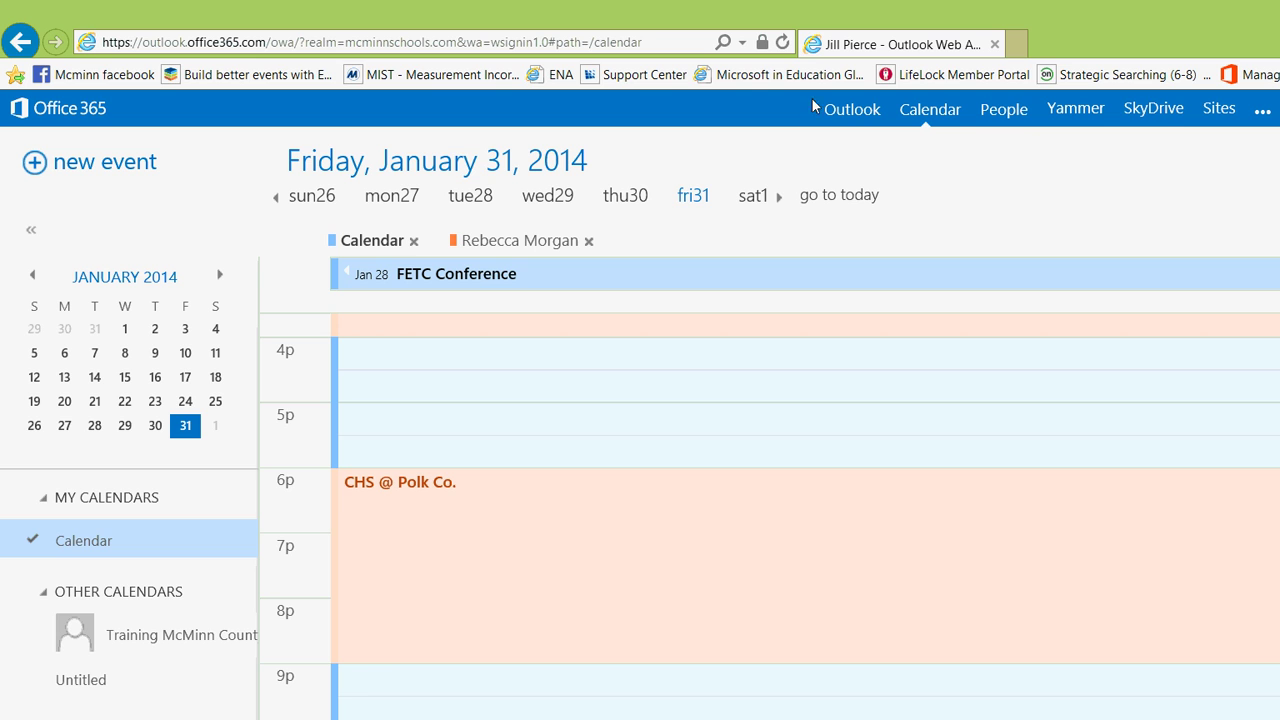
click(1004, 109)
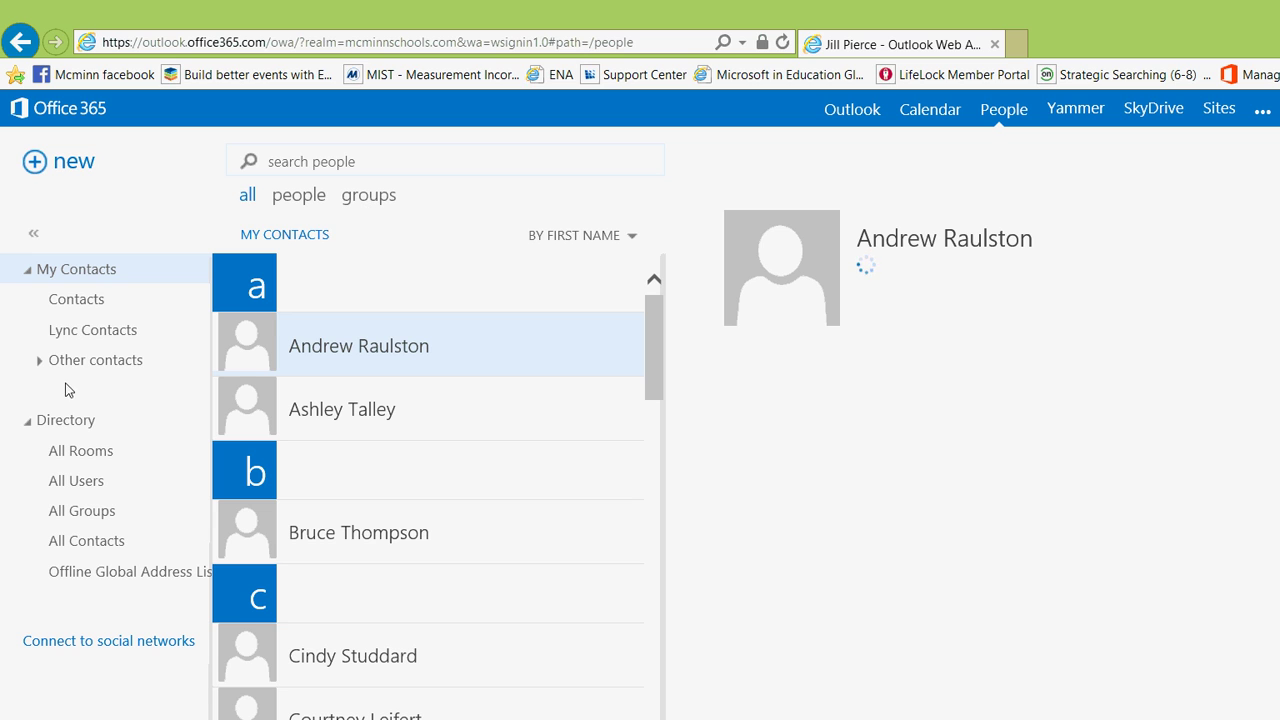
click(82, 510)
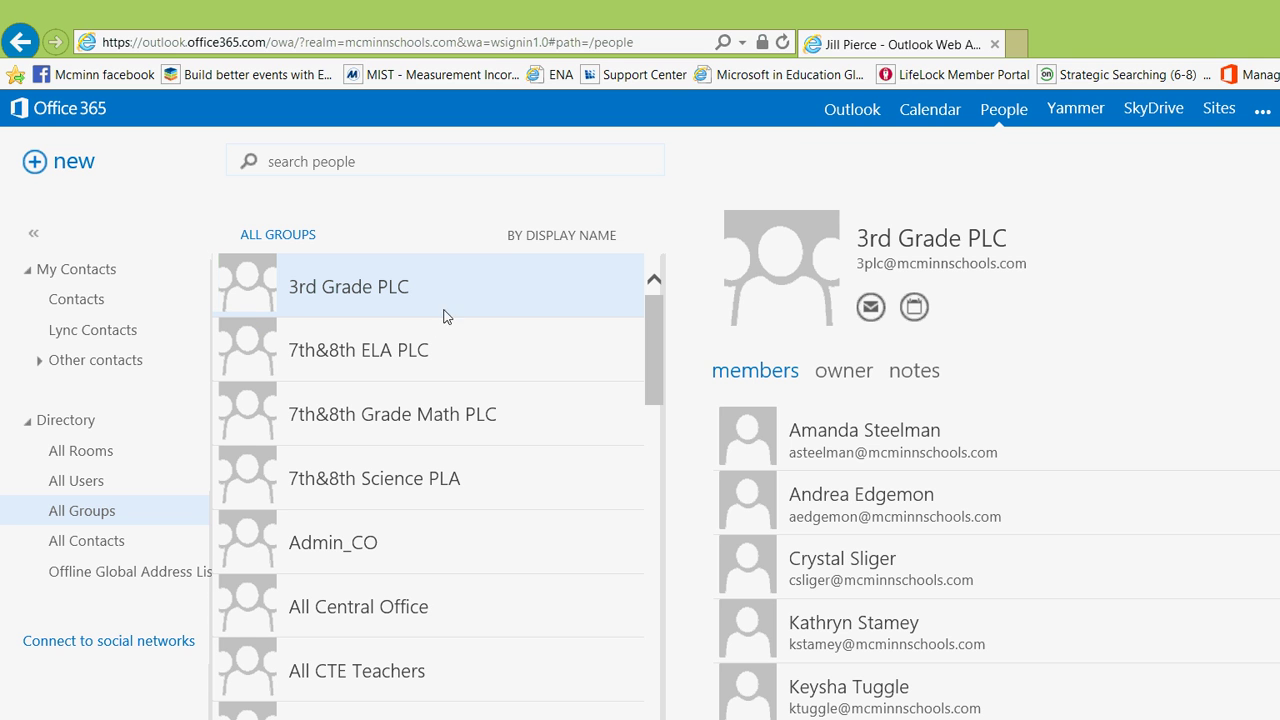
scroll(527, 279, down, 1)
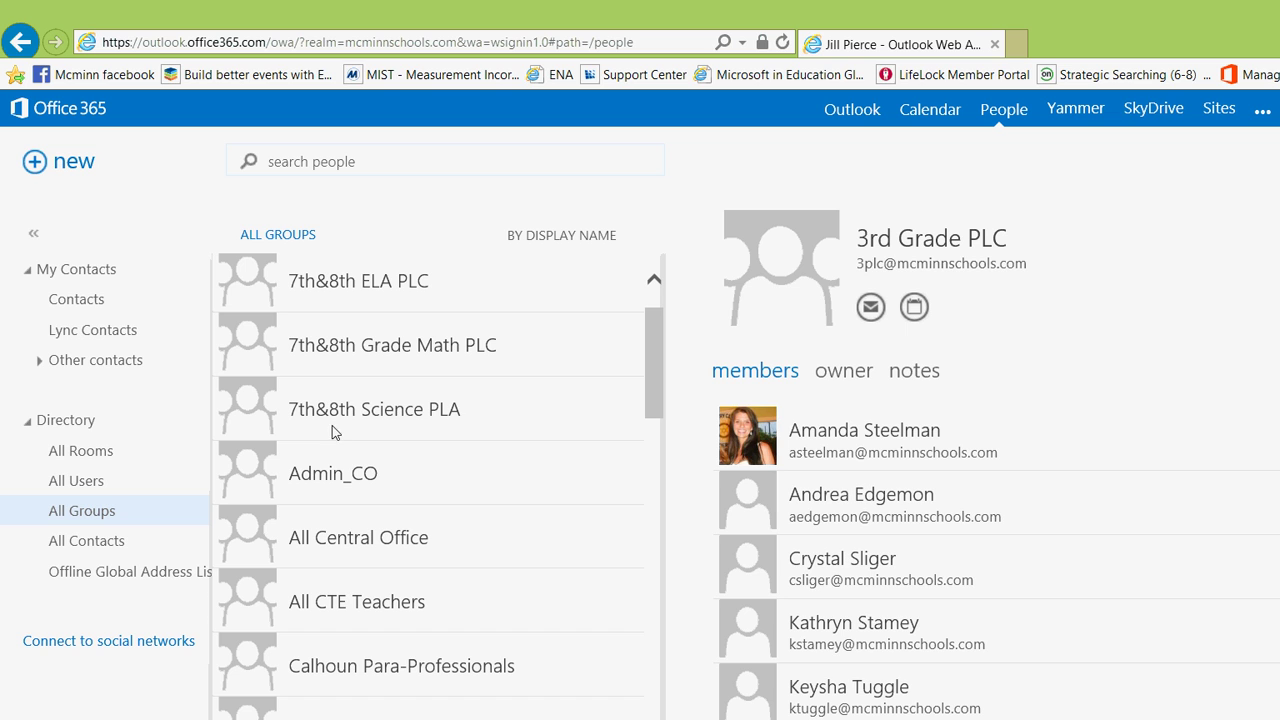
click(400, 537)
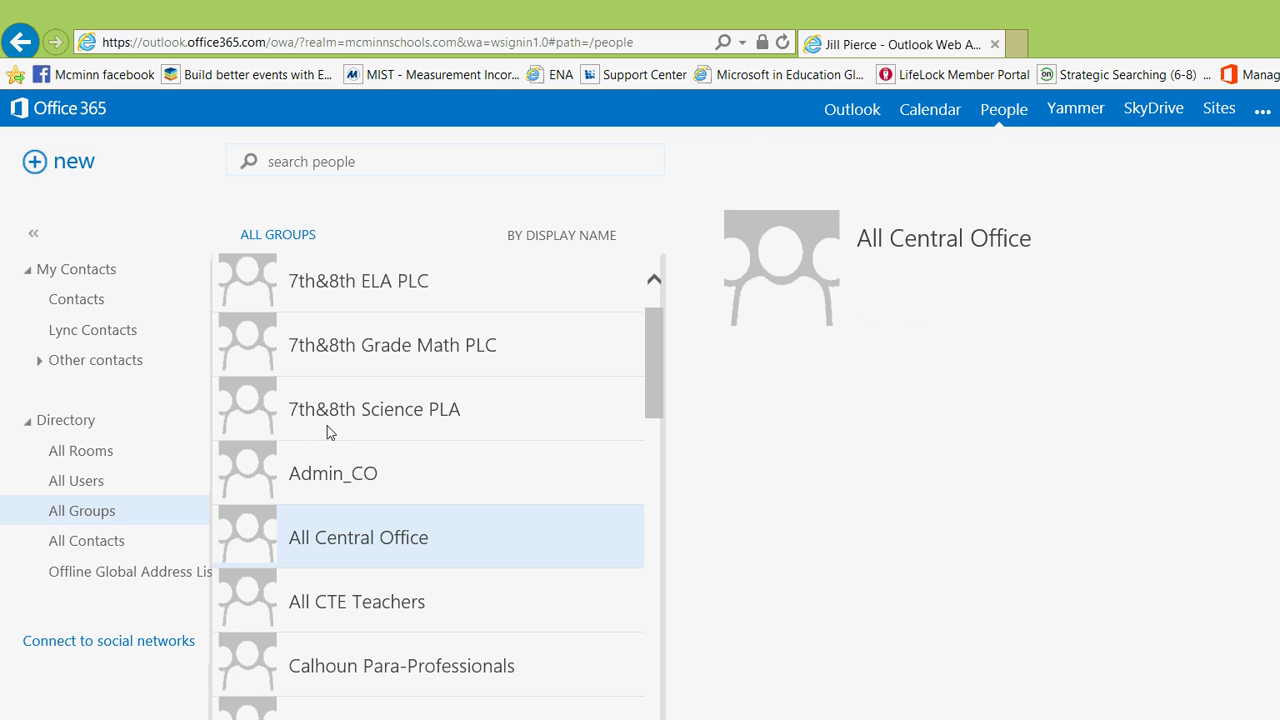
Visit the calendar, return to the mail inbox and bring up the actions available for the Inbox folder.
click(930, 110)
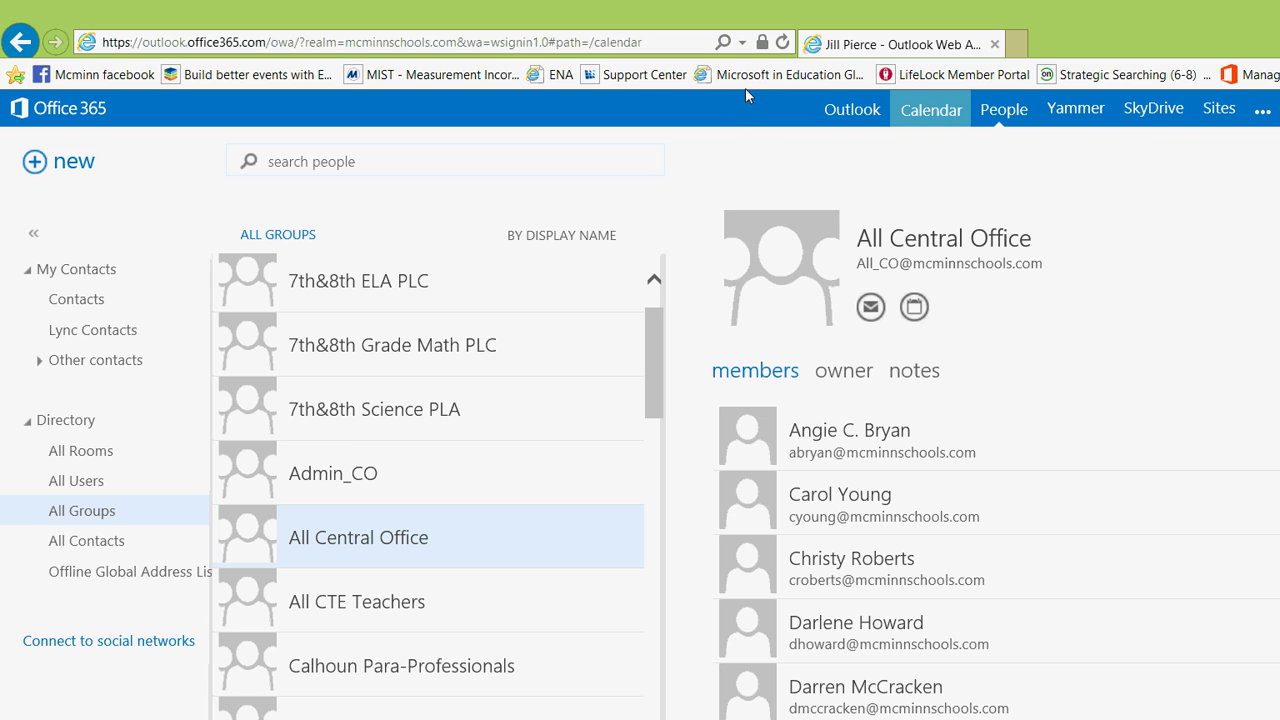
click(852, 109)
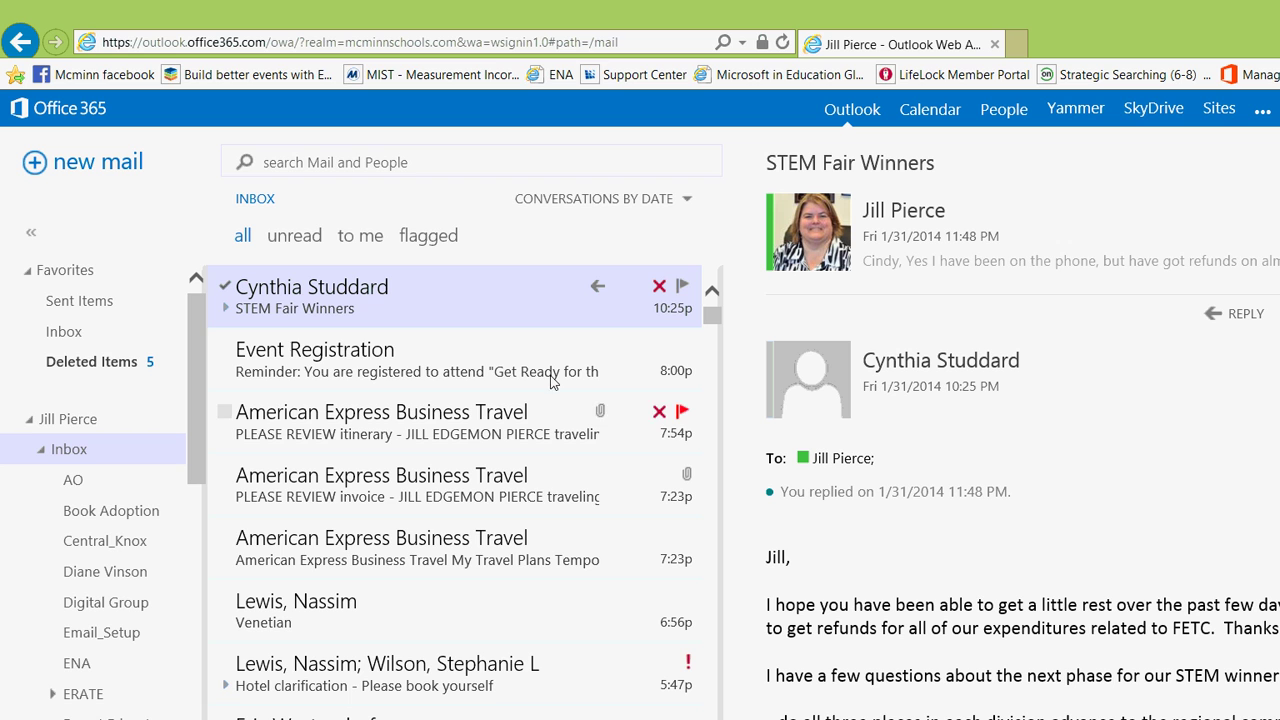
scroll(575, 672, down, 3)
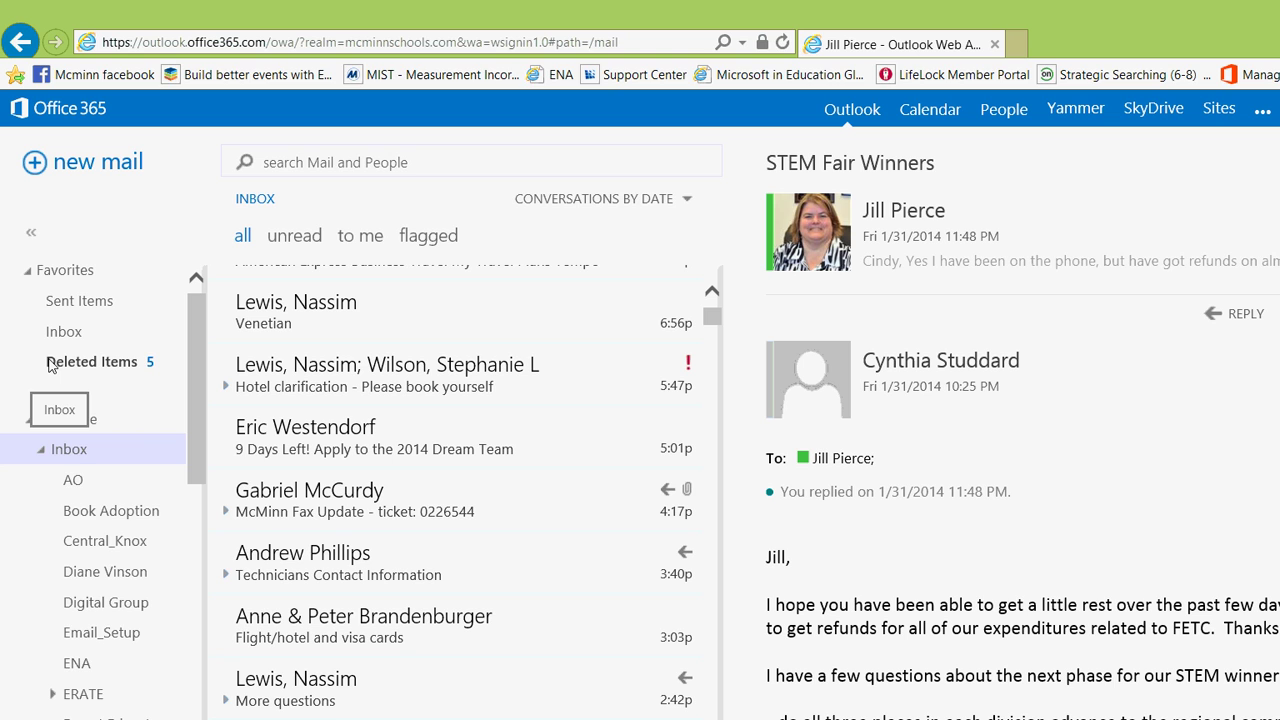
right_click(62, 449)
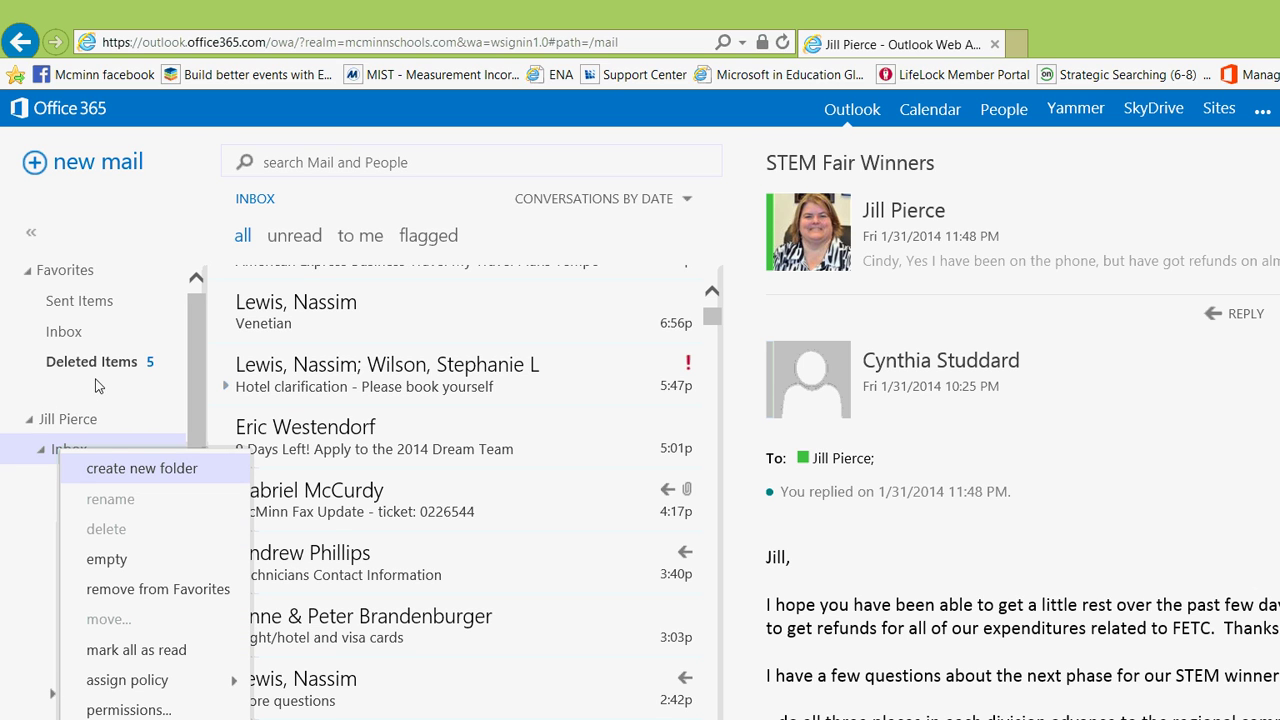
Open the AO subfolder of the Inbox and look through the neighbouring folders.
click(20, 393)
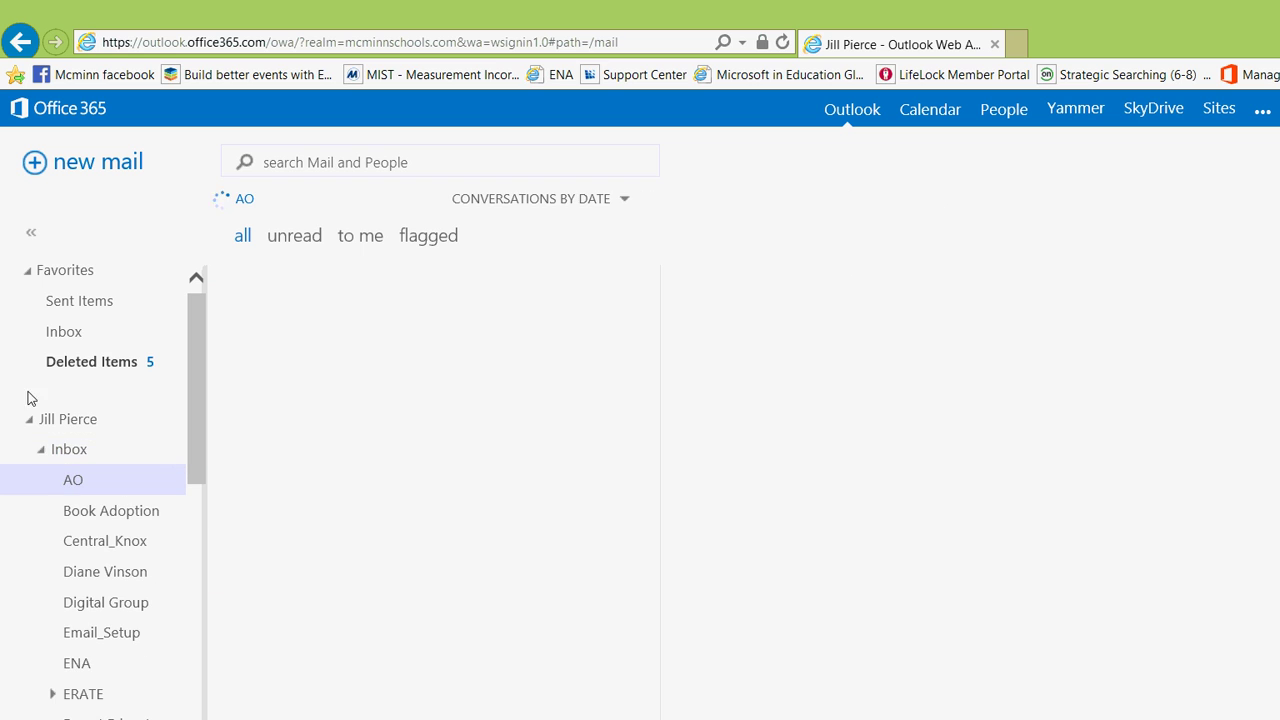
scroll(158, 345, down, 3)
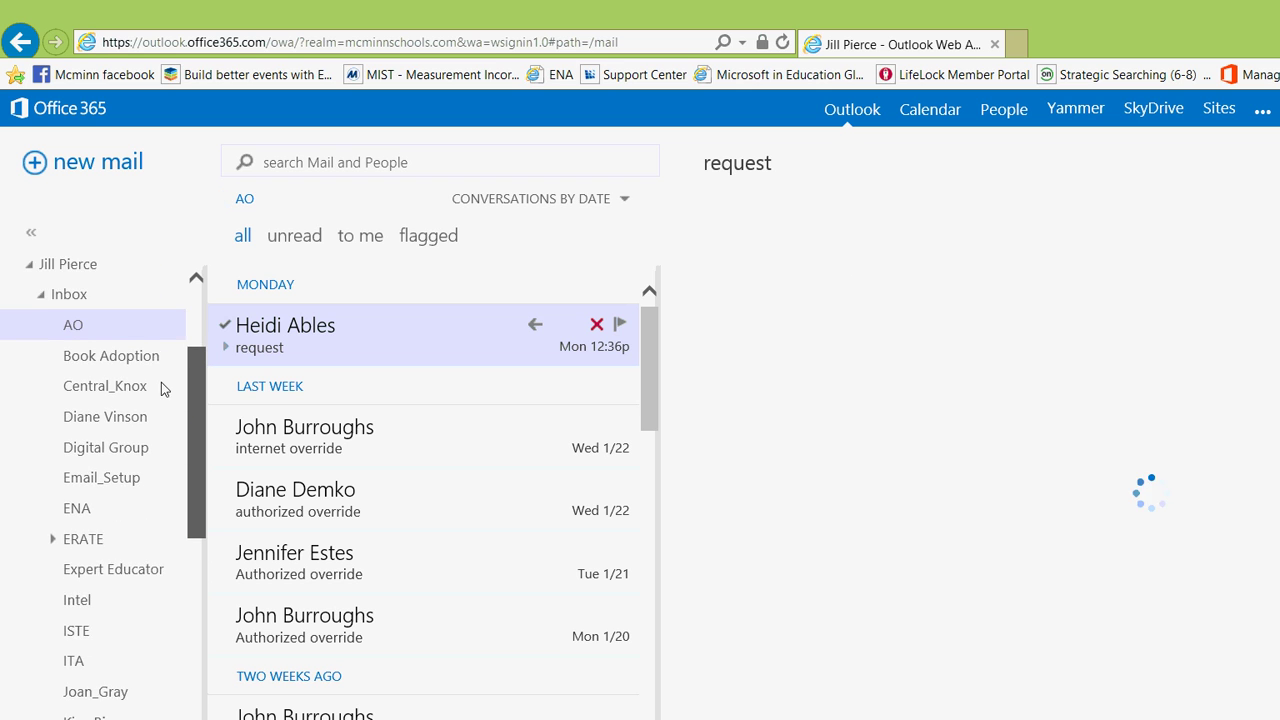
scroll(161, 375, up, 1)
scroll(161, 367, down, 1)
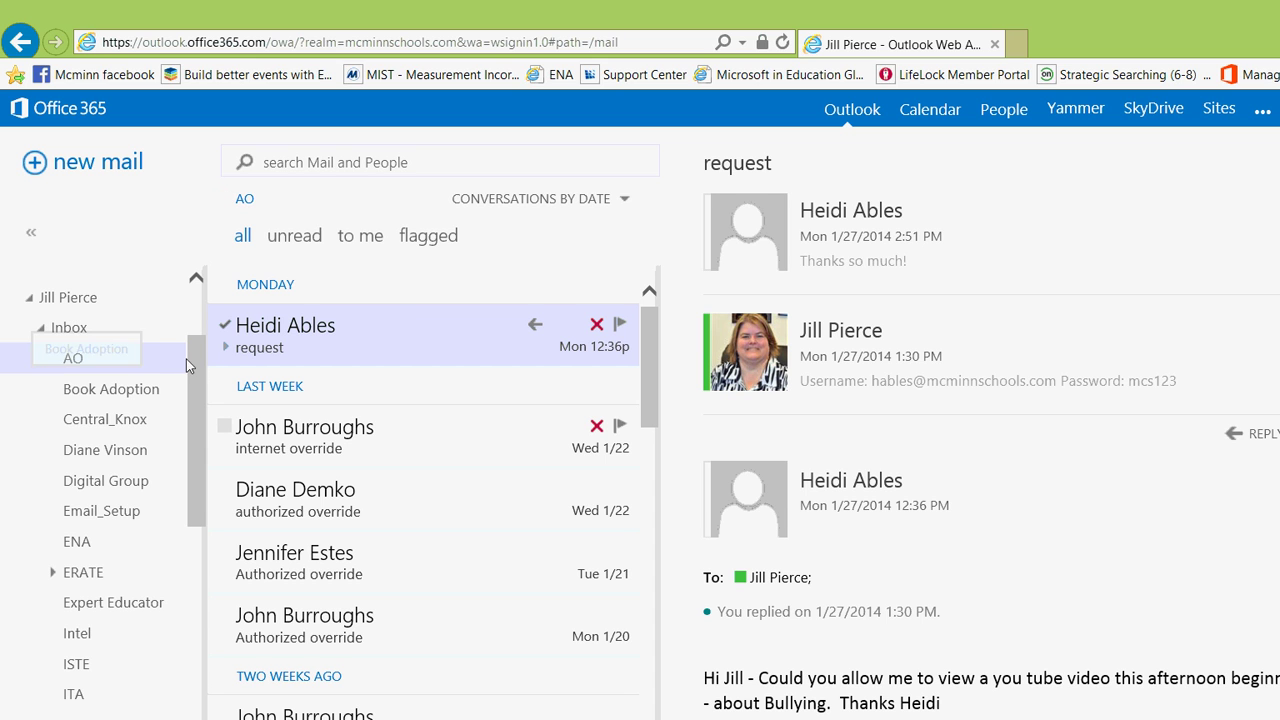
View the new inbox rule form for the "internet override" message and close it without saving.
right_click(276, 430)
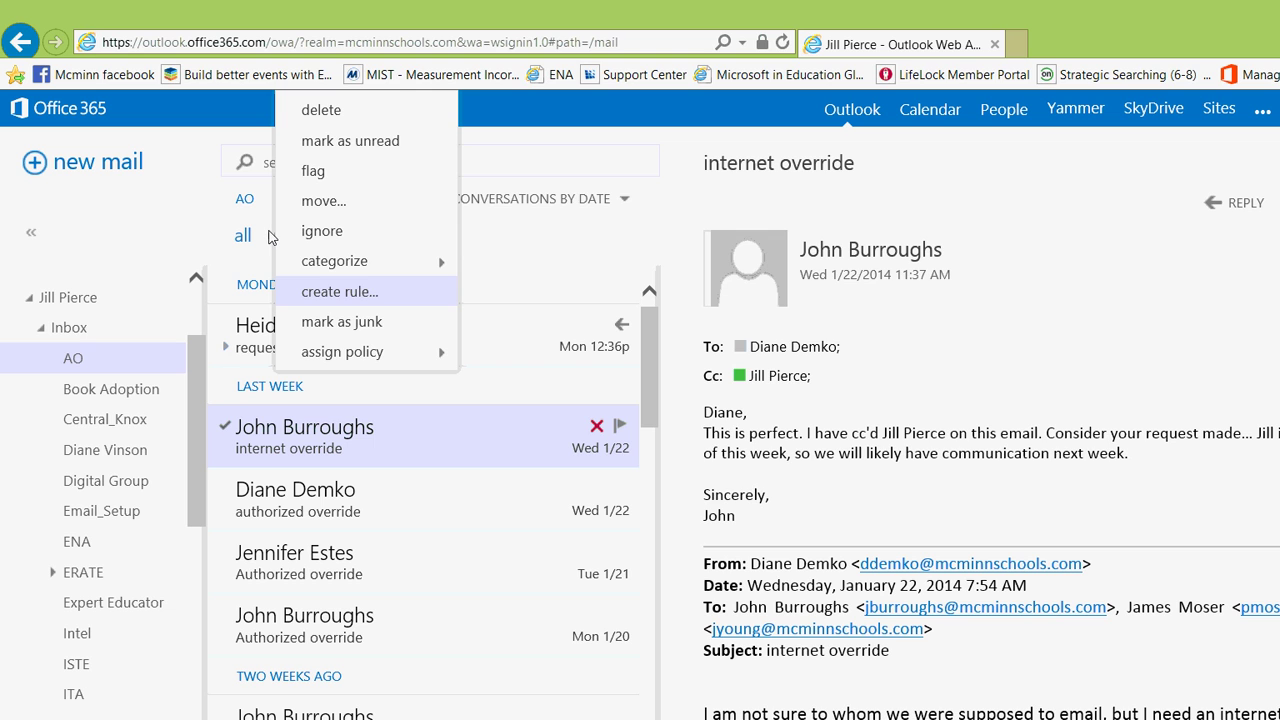
key(Return)
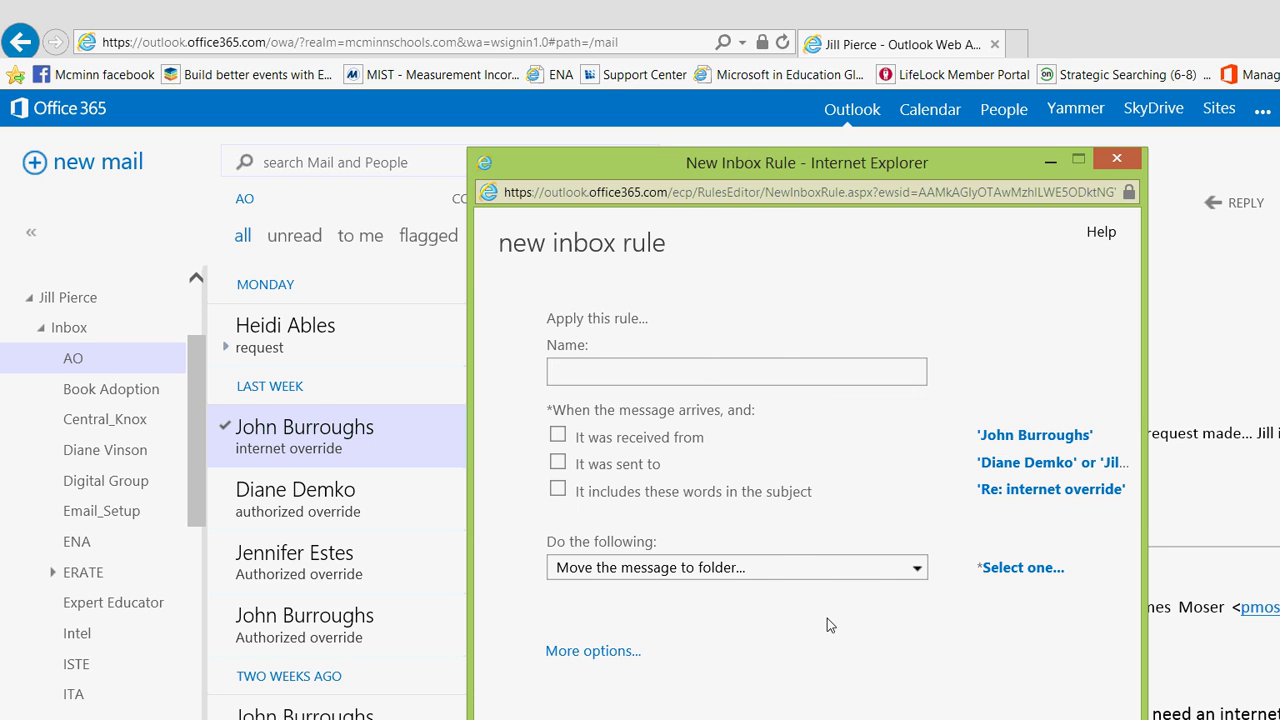
key(alt+F4)
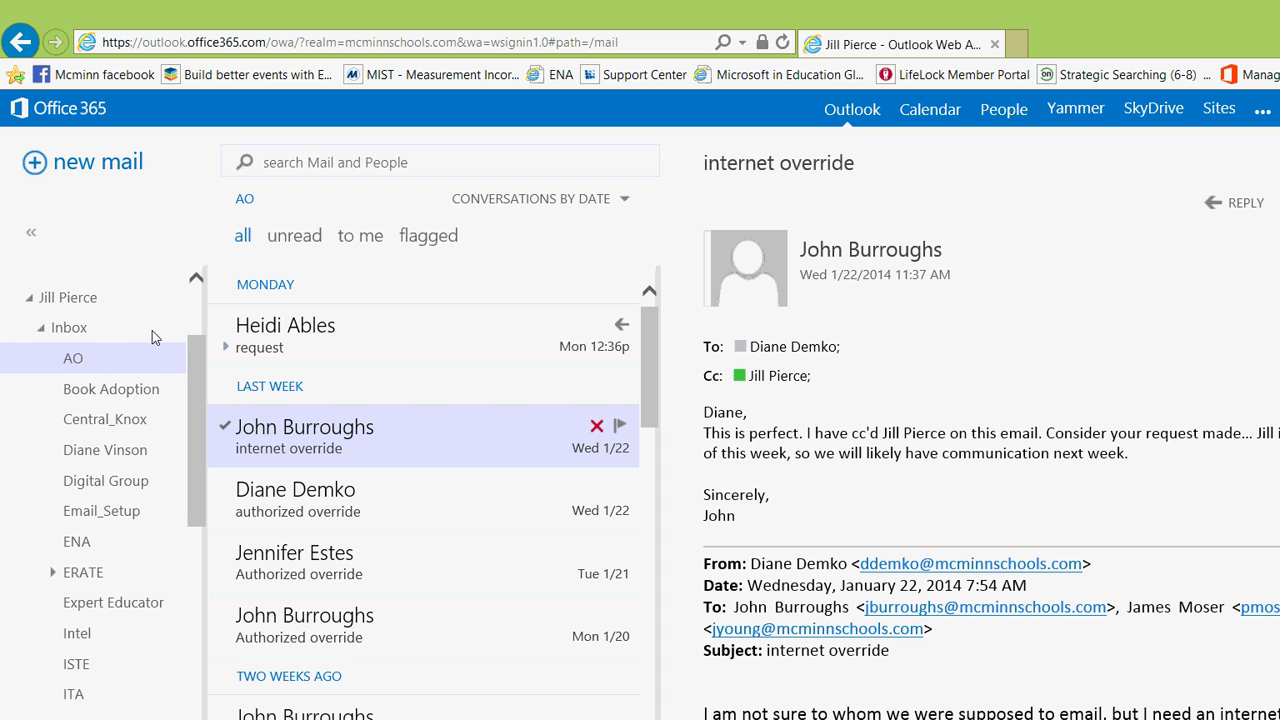
Look through the remaining mail folders and open the Junk Email folder.
scroll(163, 345, down, 1)
scroll(163, 345, down, 5)
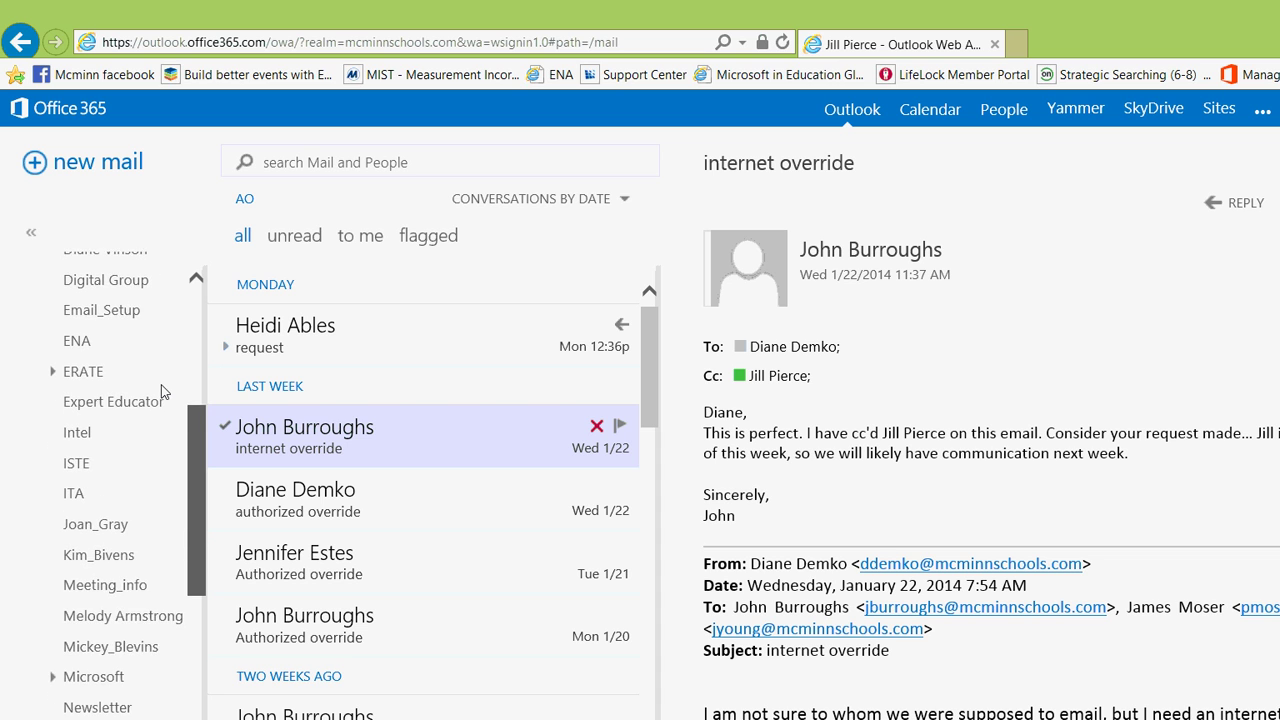
scroll(162, 429, down, 4)
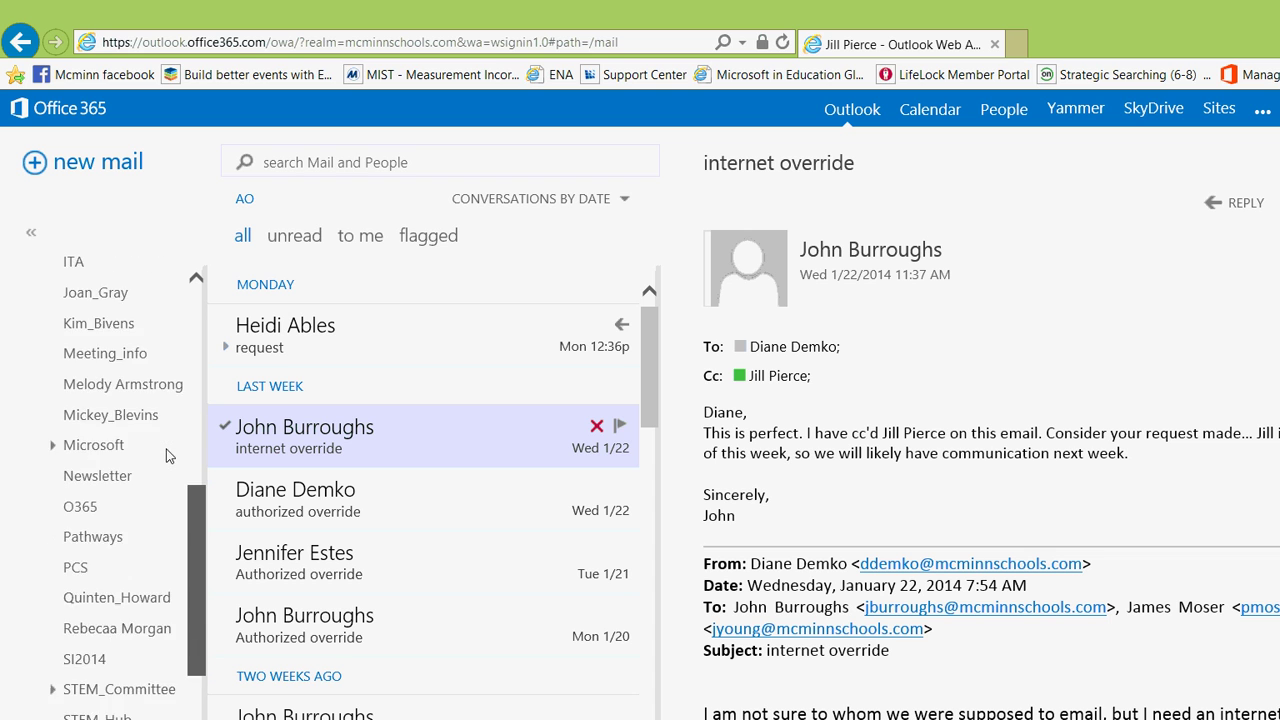
scroll(166, 485, down, 3)
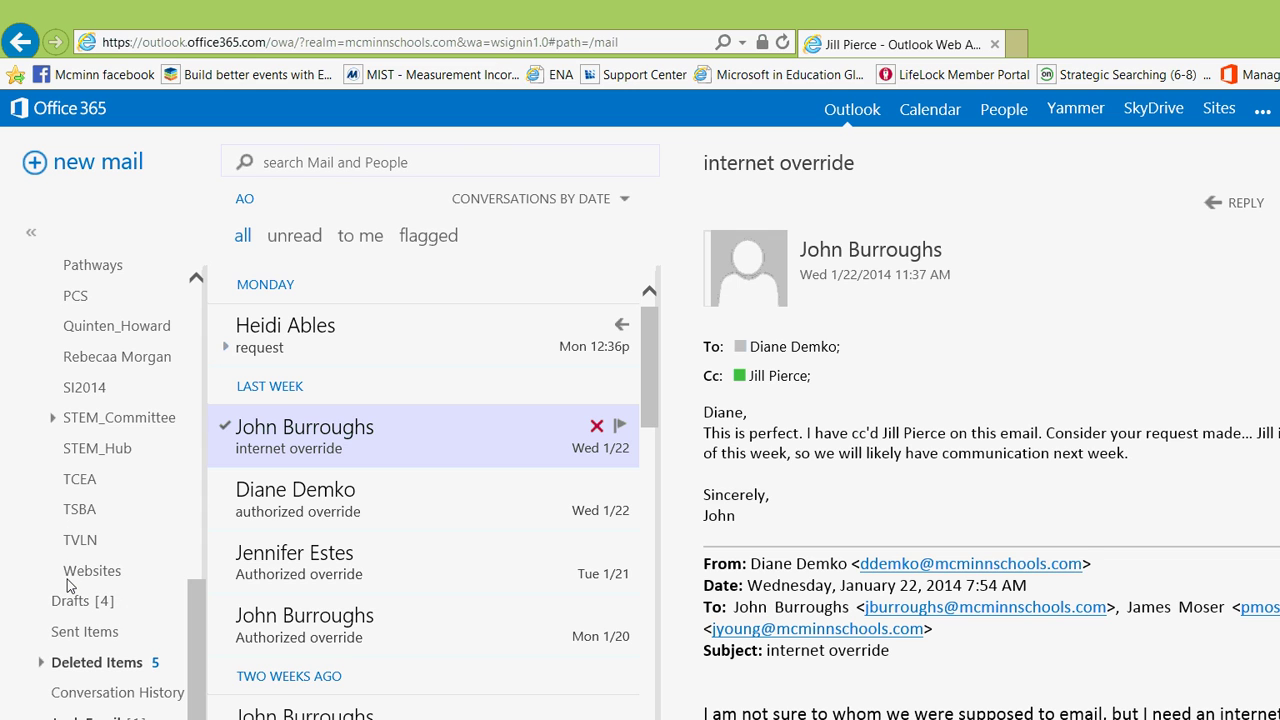
click(88, 717)
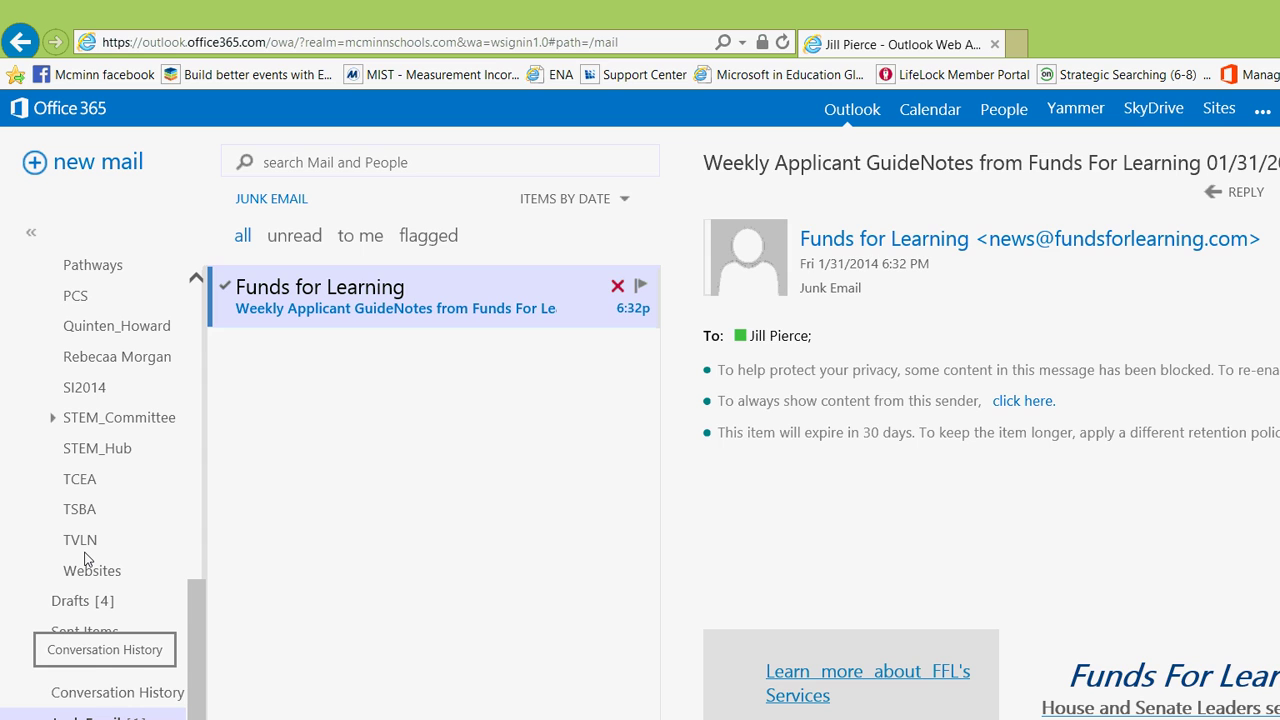
Open the Conversation History folder and view its entries, from "Outgoing call" to the second "EESF Monthly Webinar".
click(106, 695)
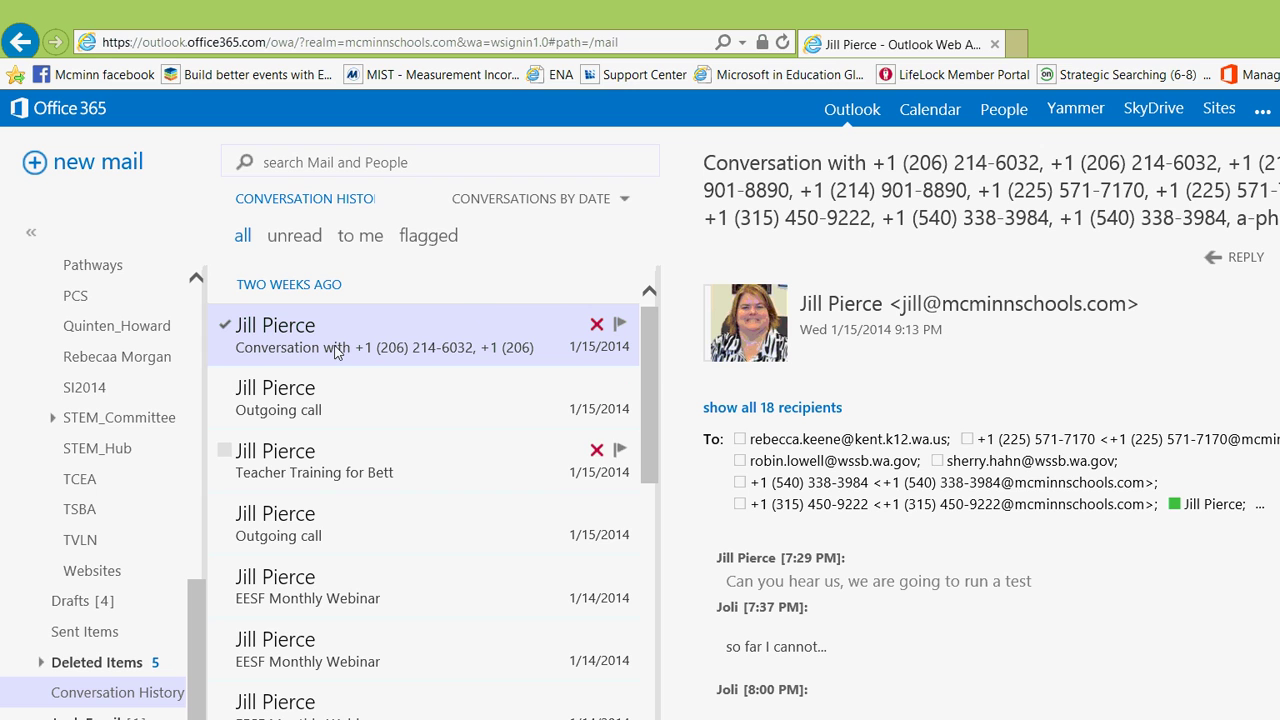
click(300, 393)
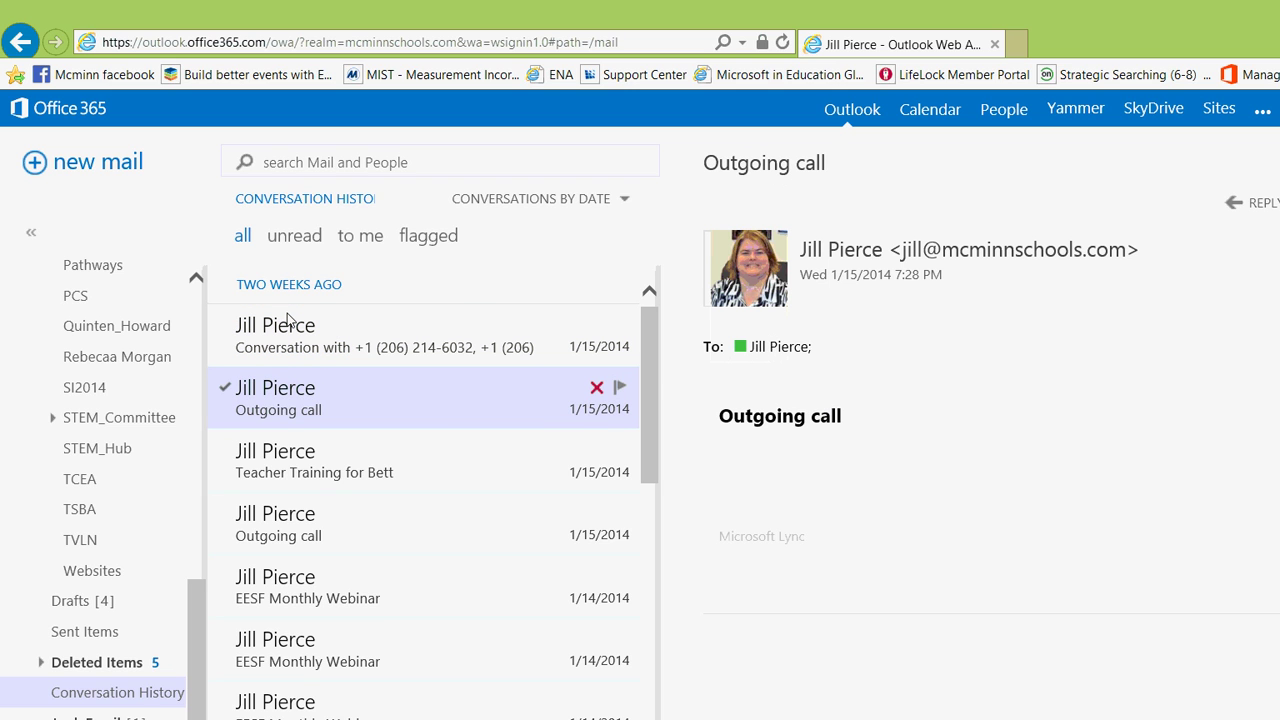
click(290, 455)
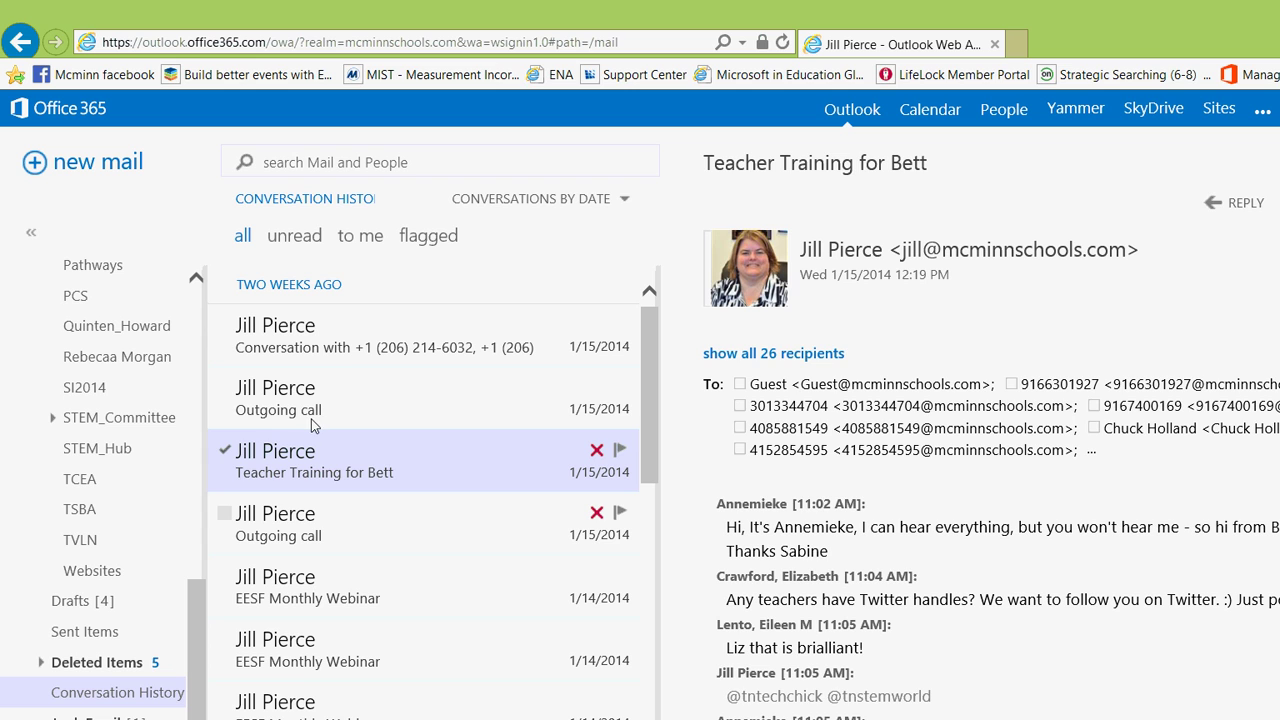
key(Down)
key(Down)
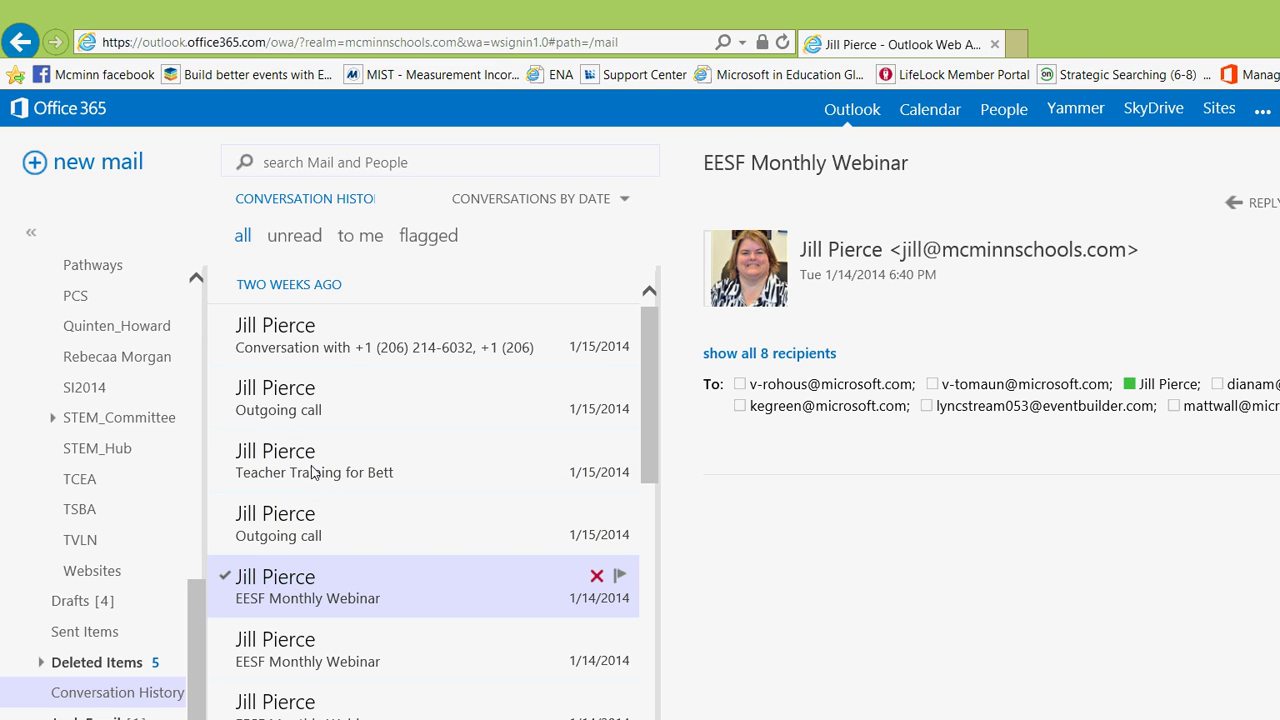
key(Down)
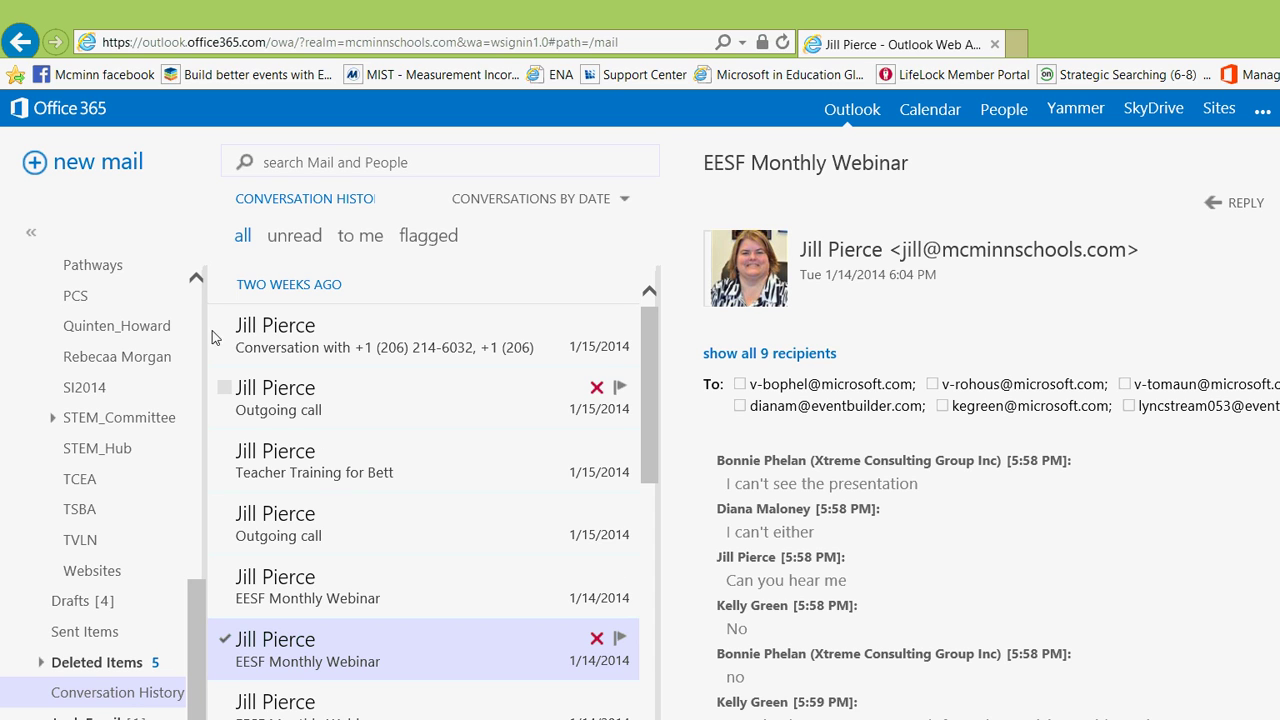
Return to the Inbox and filter it to unread messages.
scroll(156, 512, up, 3)
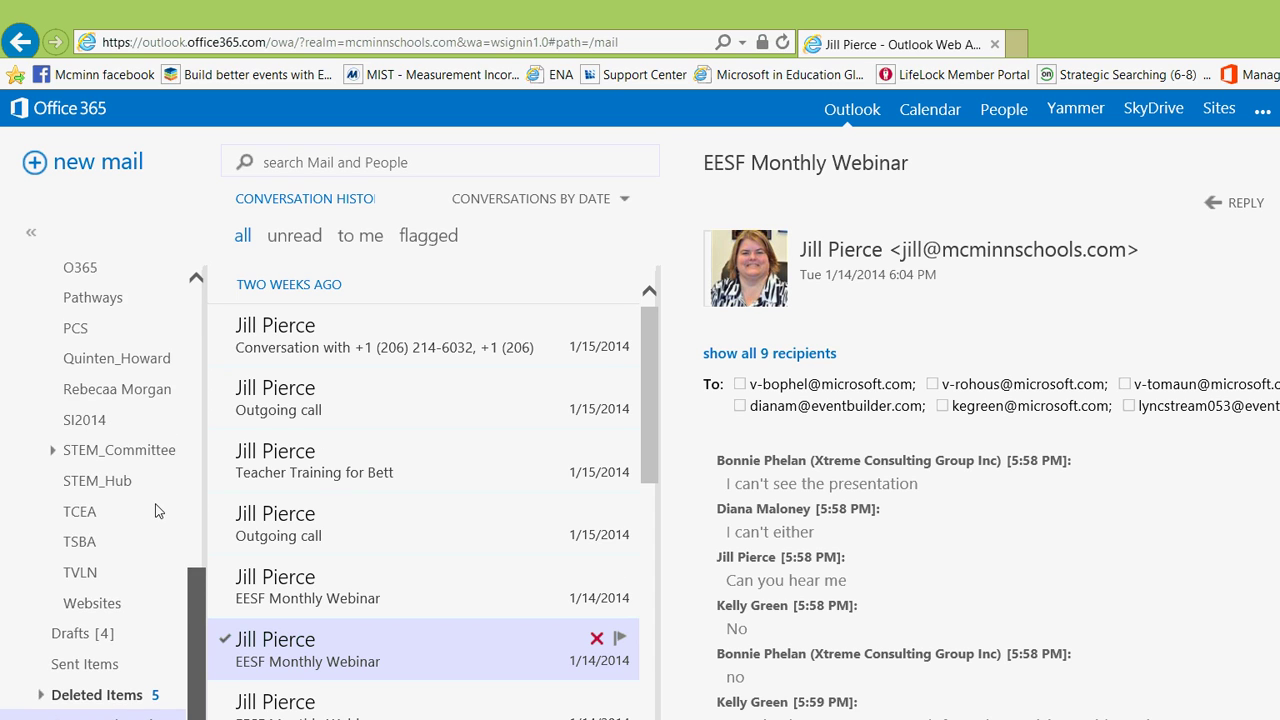
scroll(156, 462, up, 6)
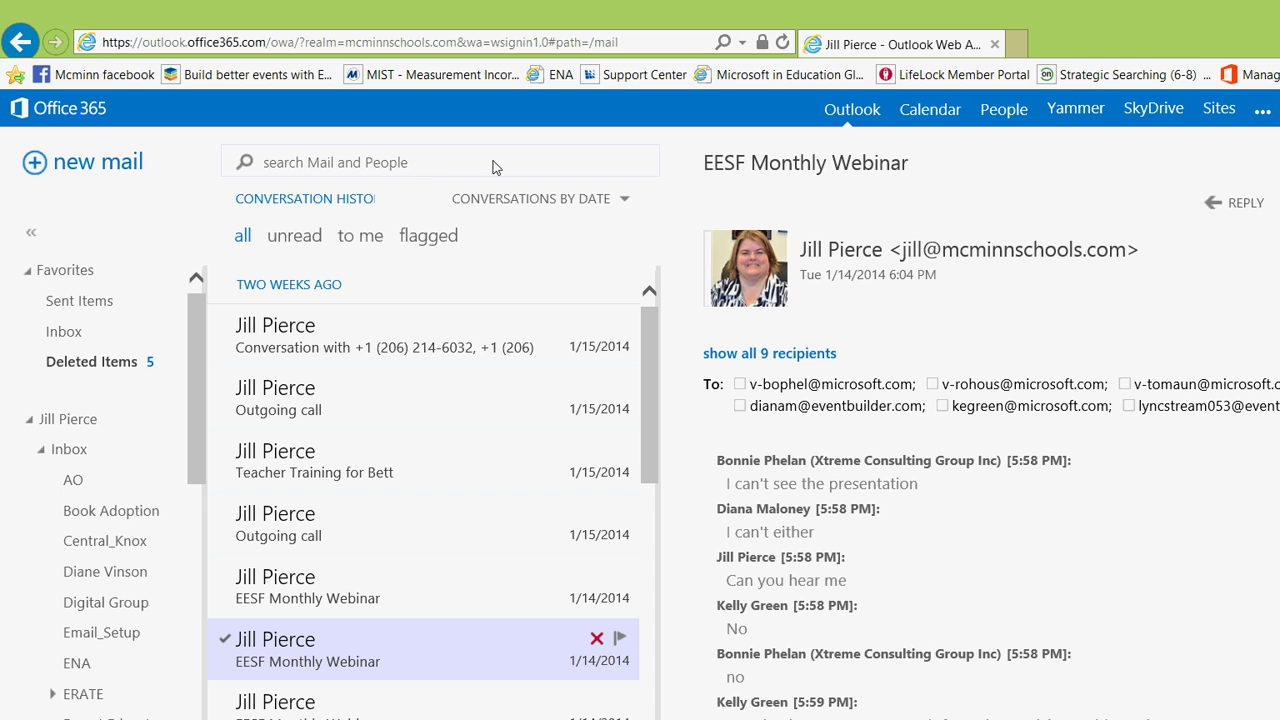
click(55, 364)
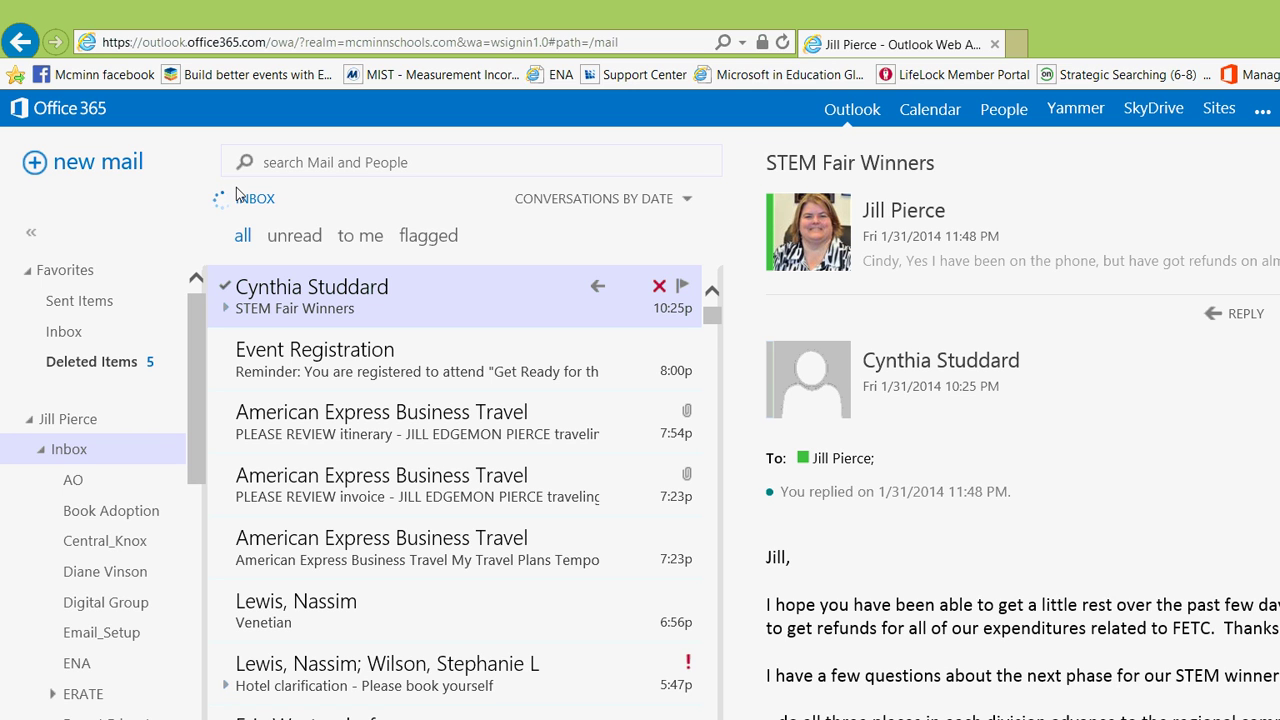
click(294, 235)
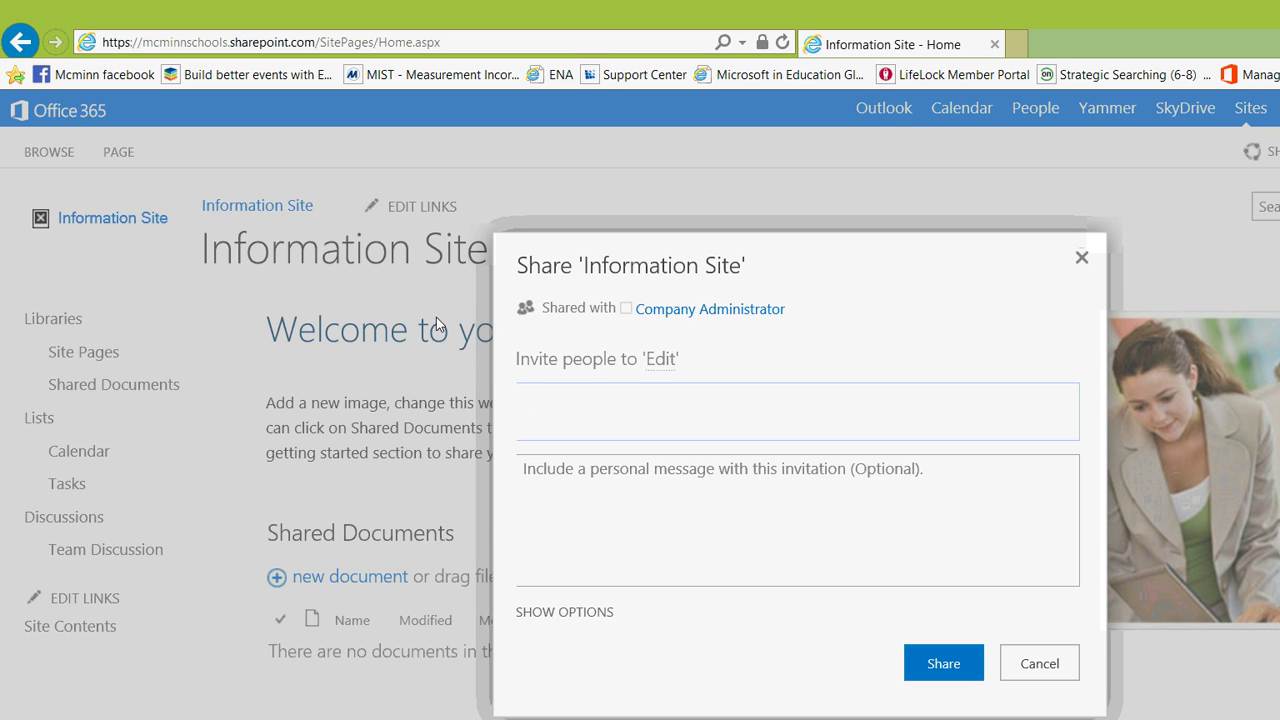
Invite the STEM Coordinator to edit the Information Site, with the message "Here is the new SharePoint site".
text(jill)
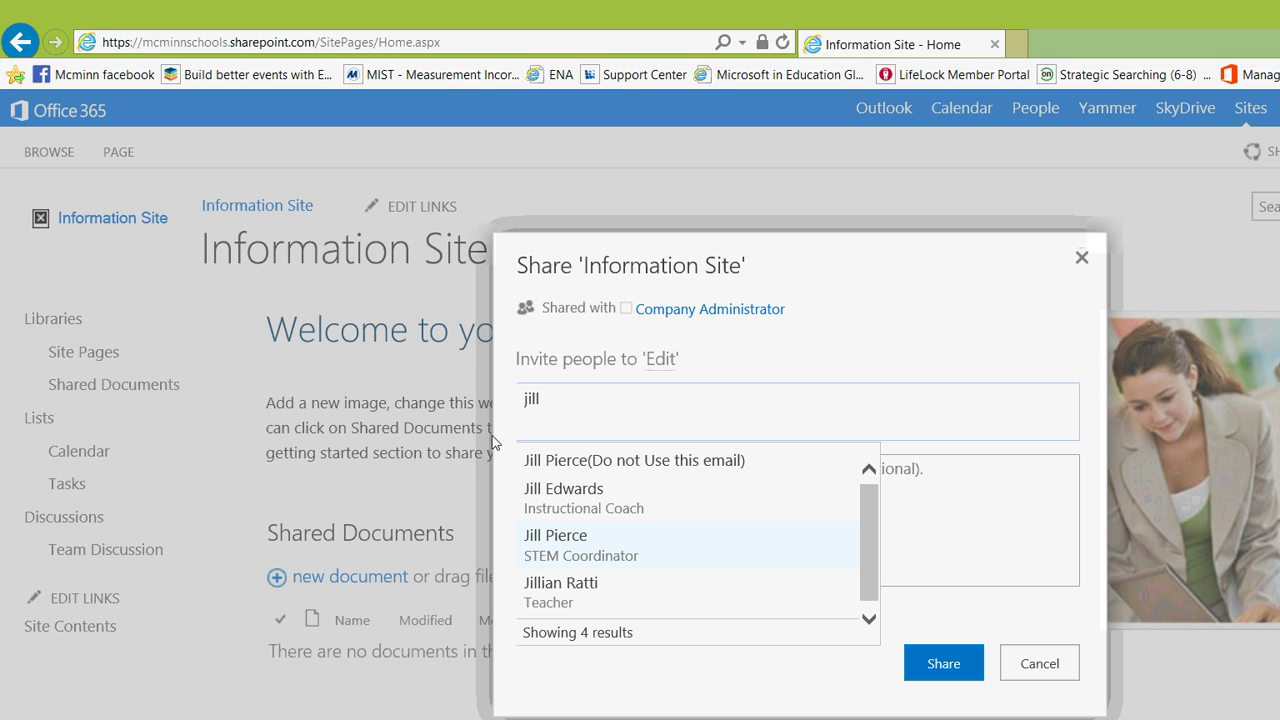
key(Return)
key(Tab)
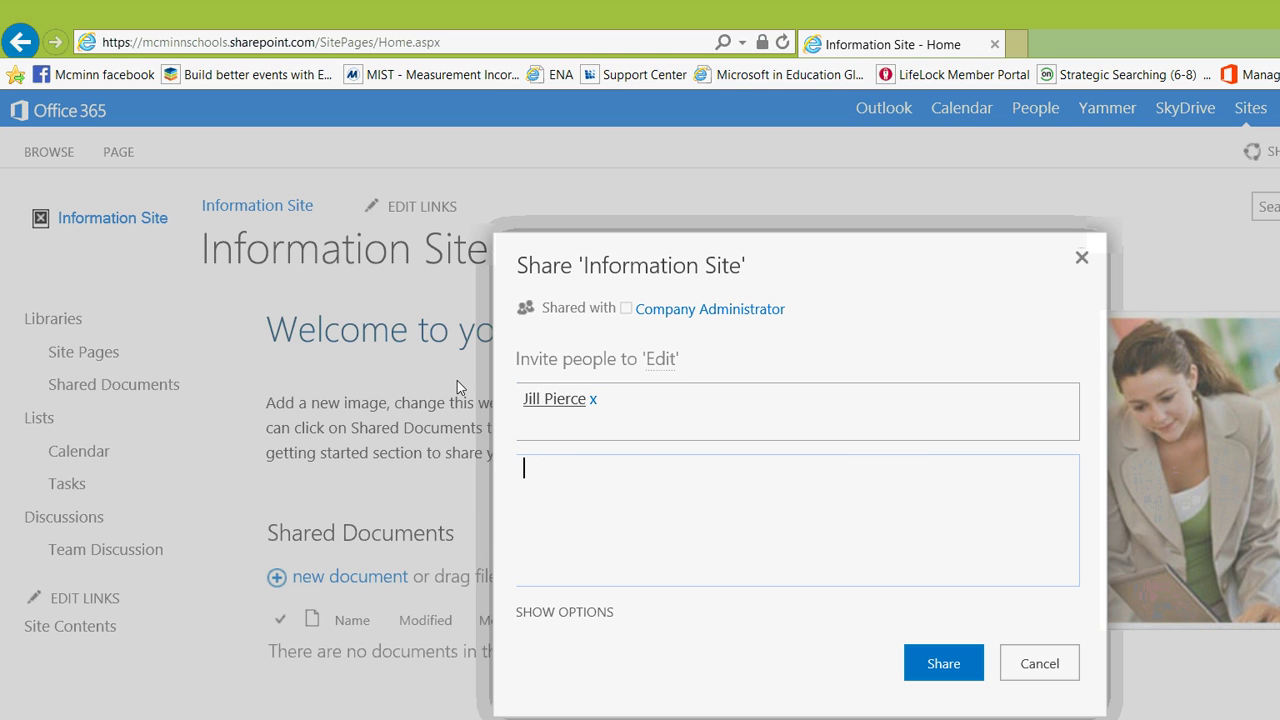
text(Here is the new SharePoint )
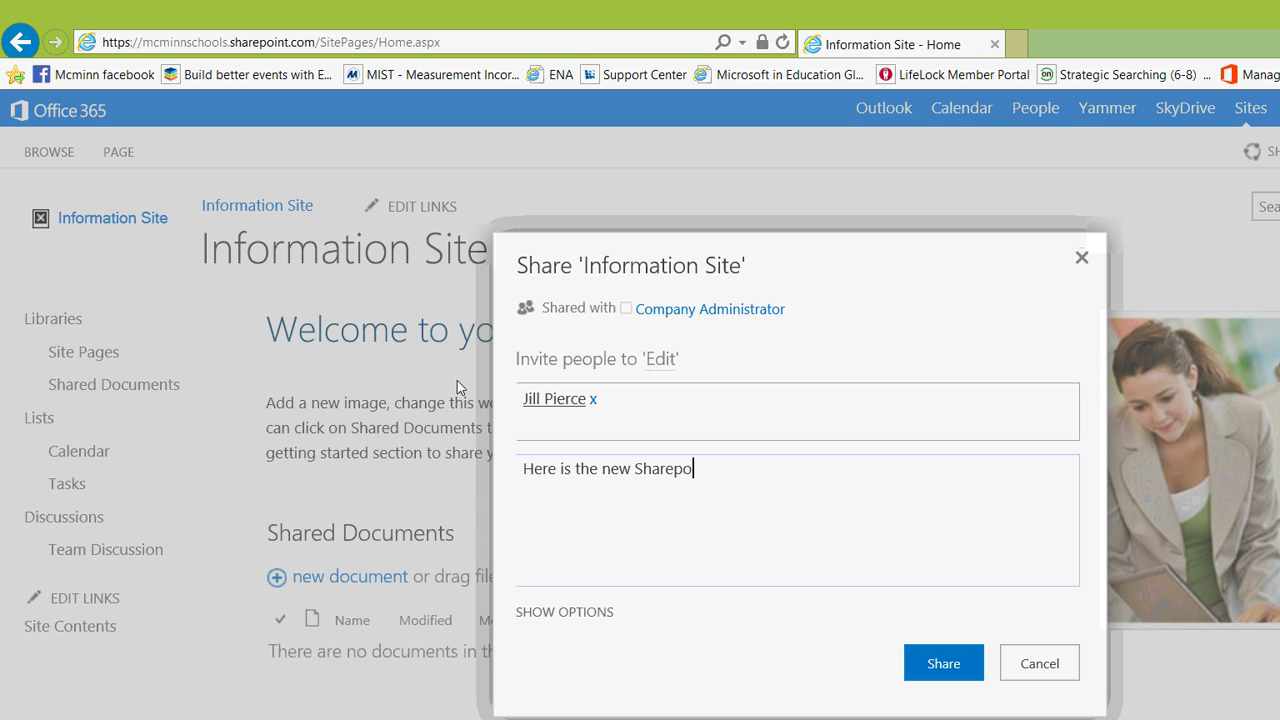
text(site)
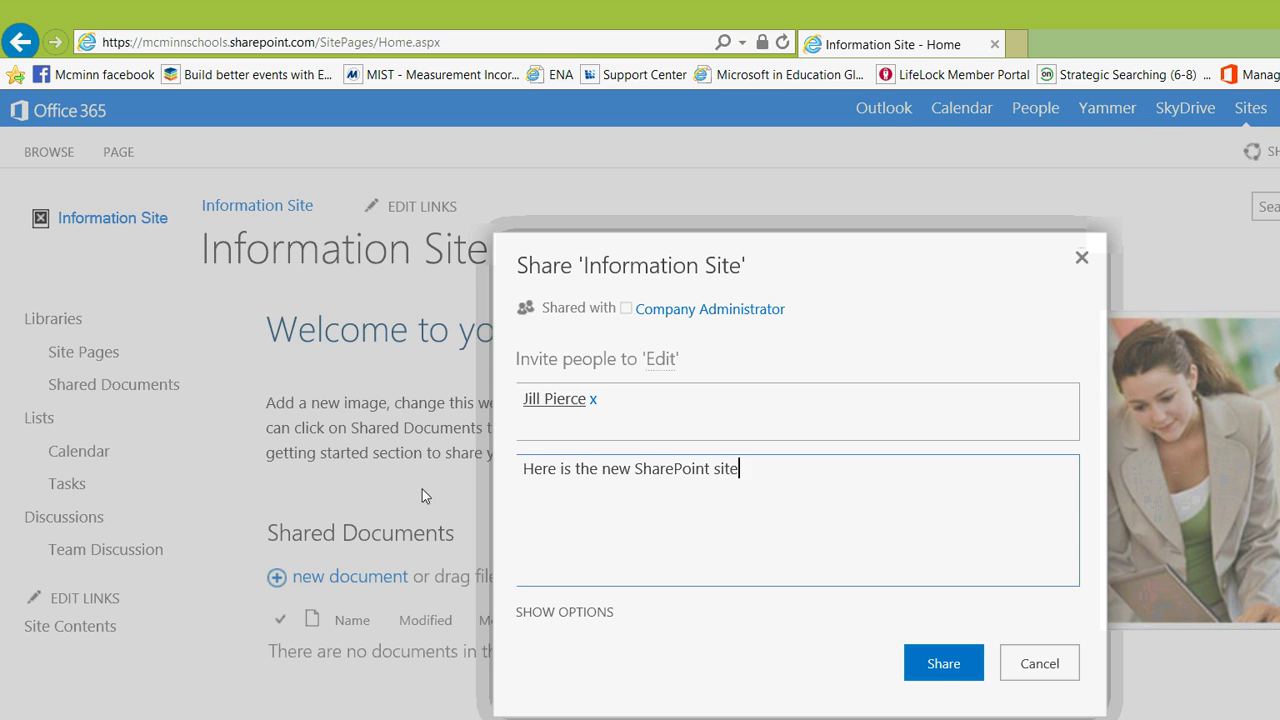
Show the sharing options and choose the permission level Team Site Members [Edit].
key(Tab)
key(Return)
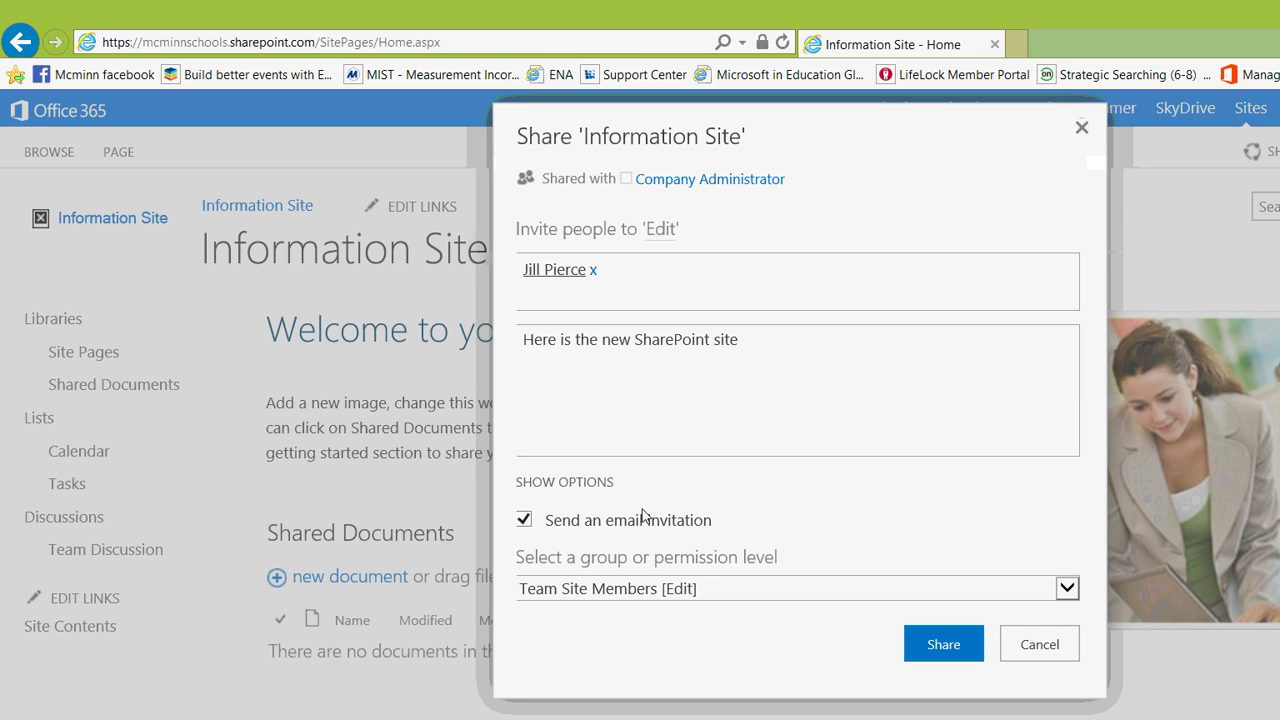
click(1066, 589)
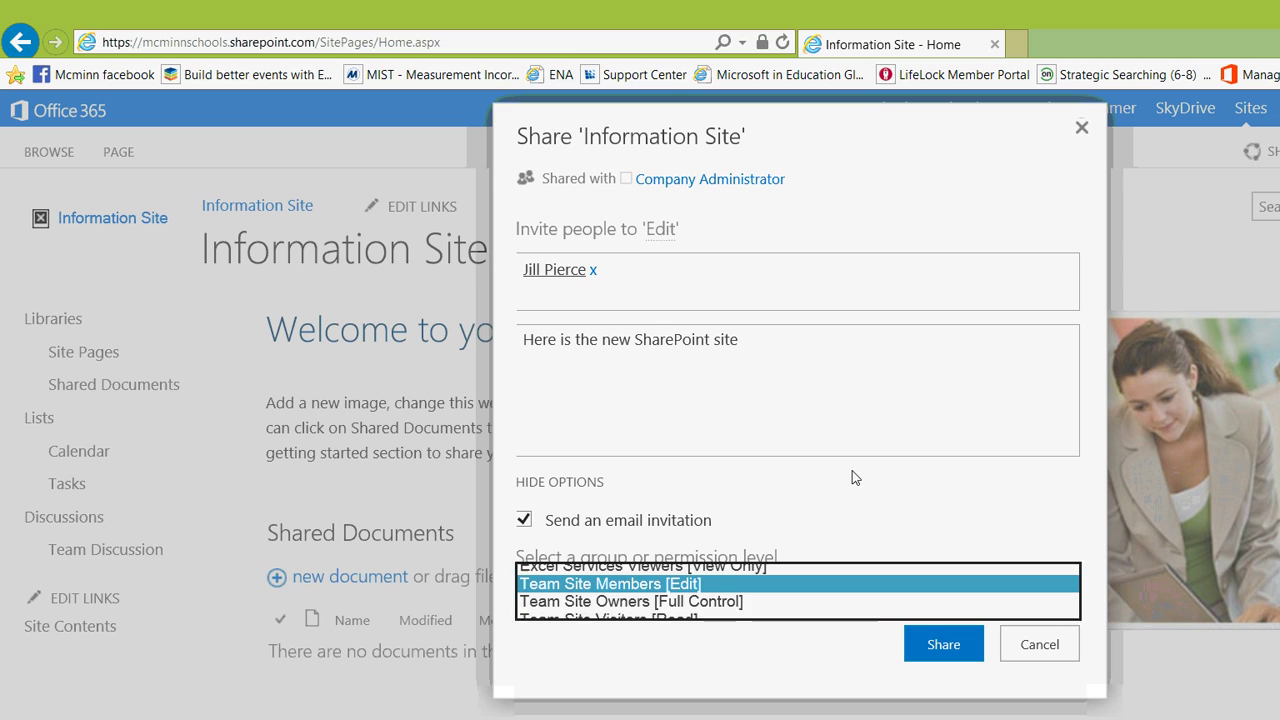
click(646, 583)
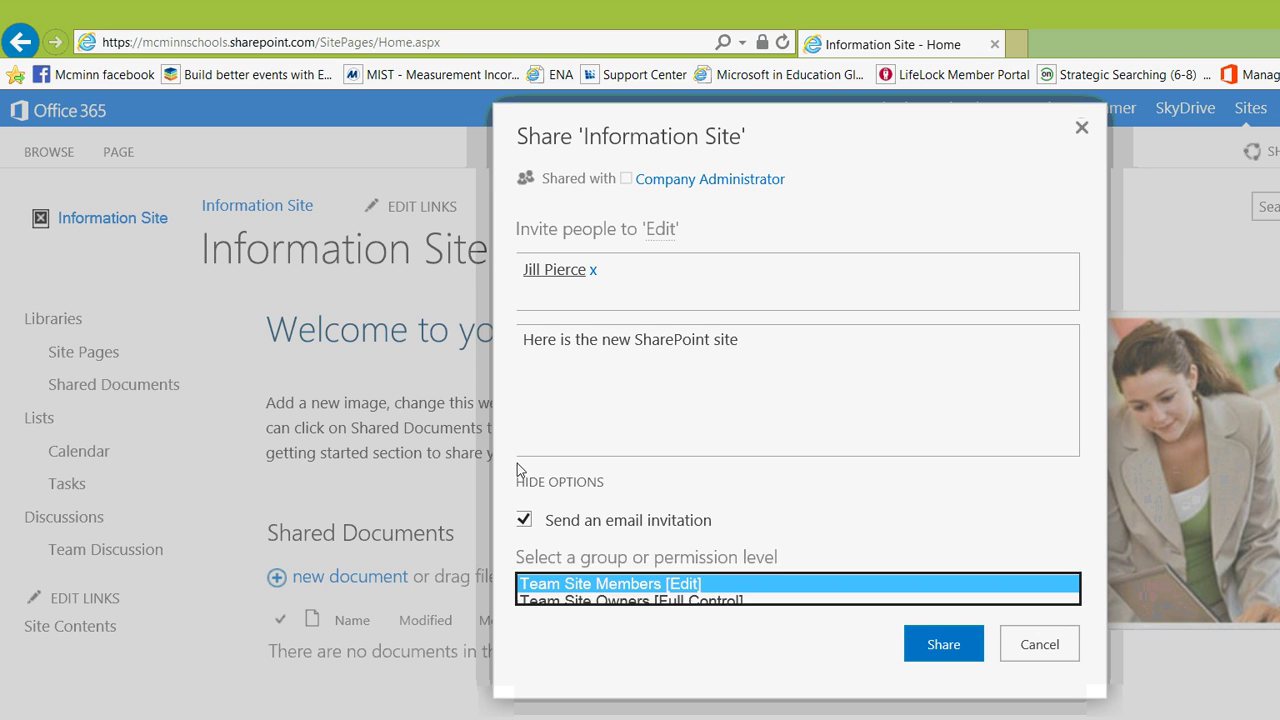
Send the sharing invitation for the Information Site.
click(943, 644)
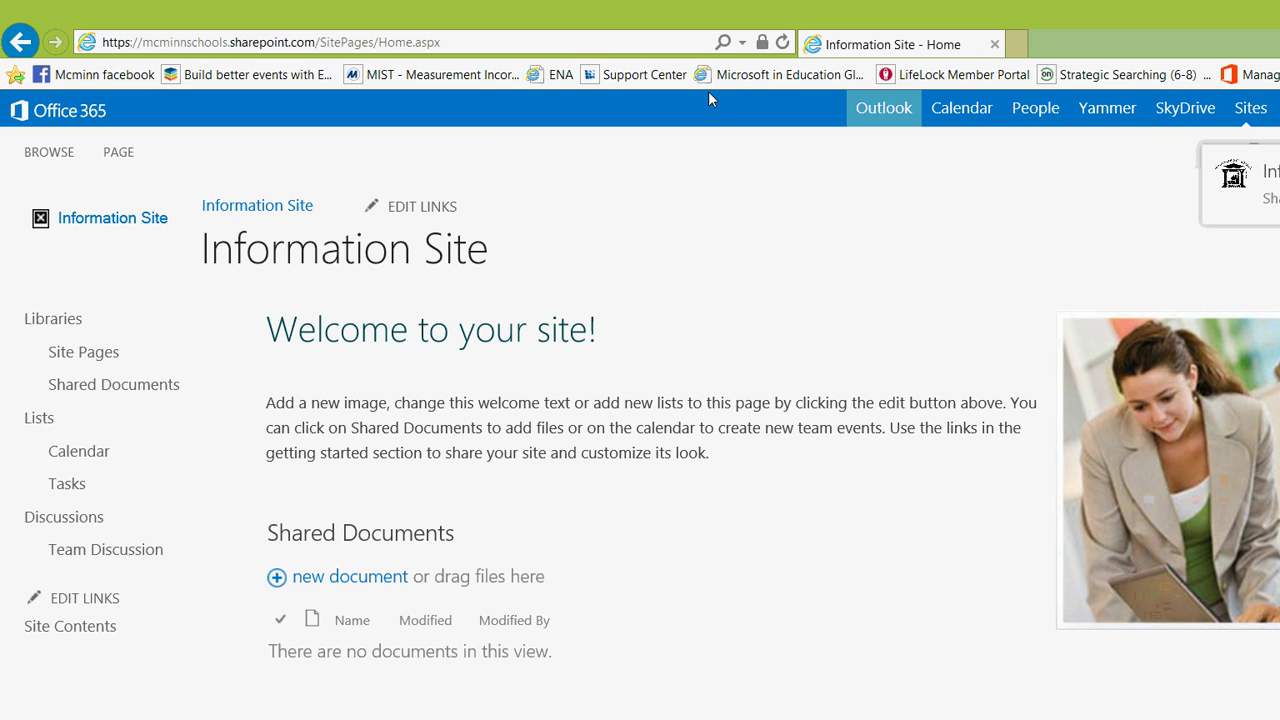
Open the Outlook mail and look through the folder list down to Conversation History and back up to Favorites.
click(884, 107)
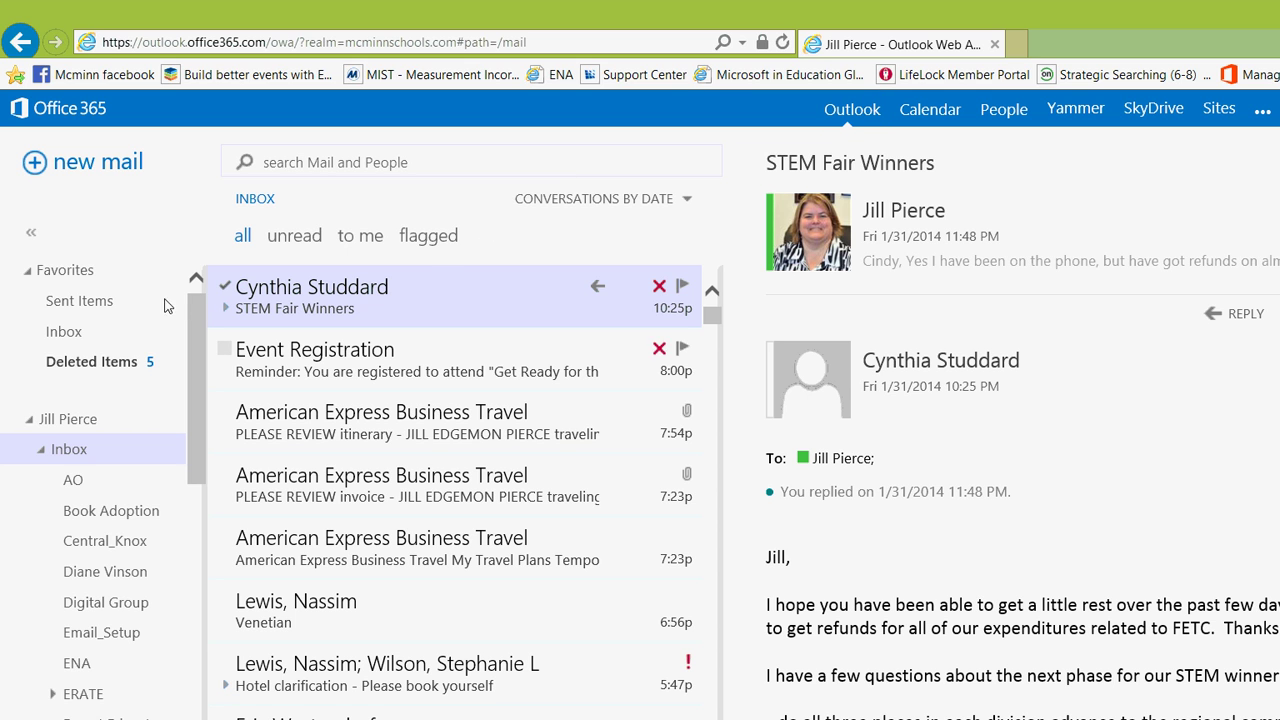
scroll(160, 370, down, 5)
scroll(165, 380, down, 8)
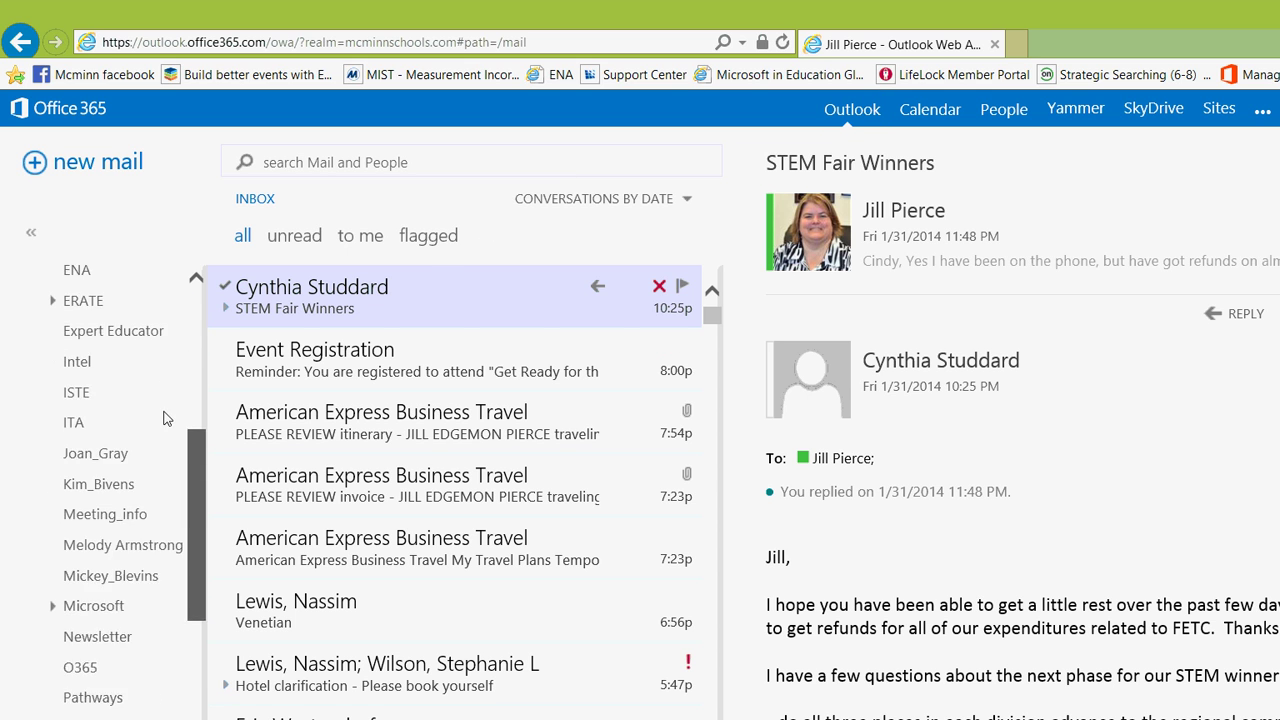
scroll(153, 522, down, 1)
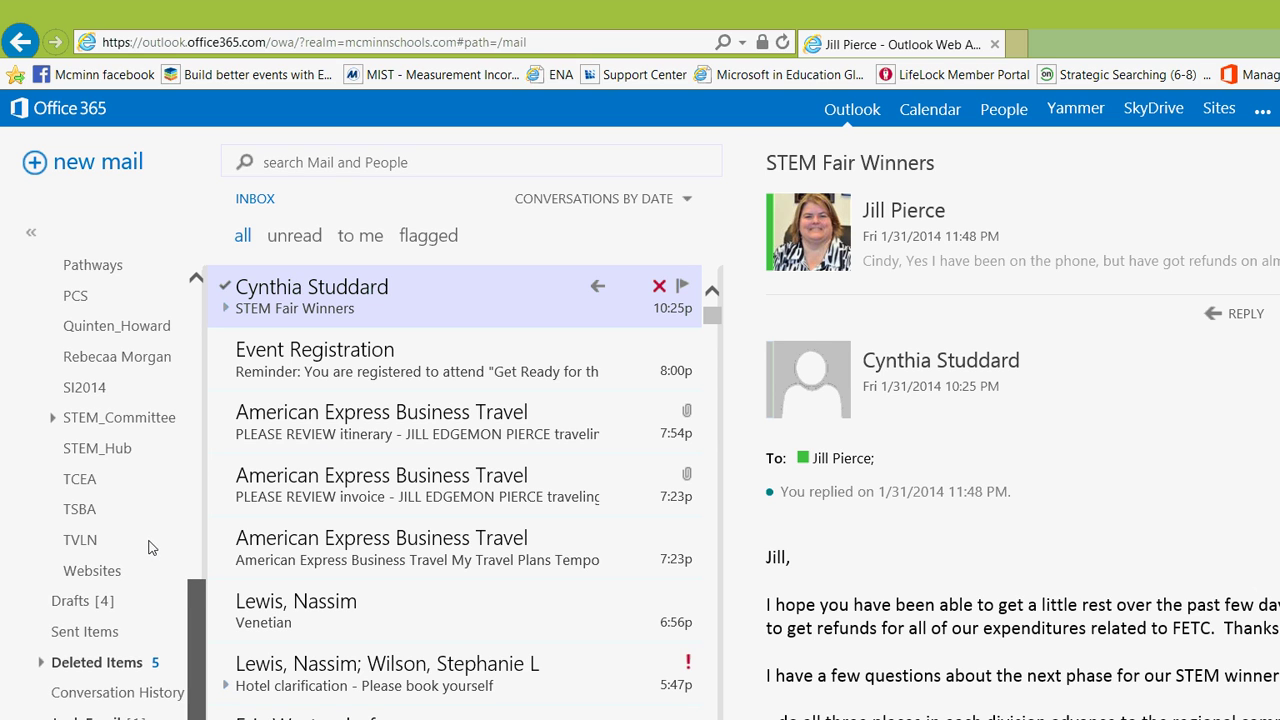
scroll(155, 250, up, 15)
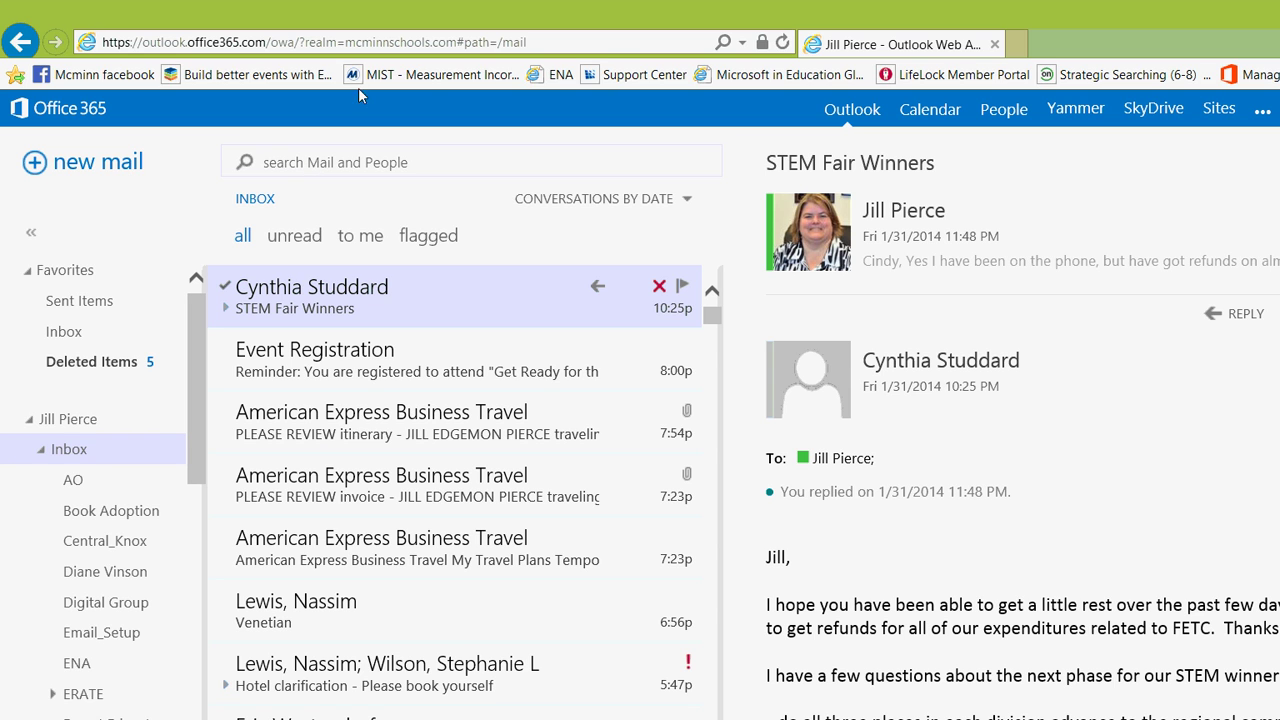
Reload the web mail page and return from the contacts list to the Inbox.
click(782, 42)
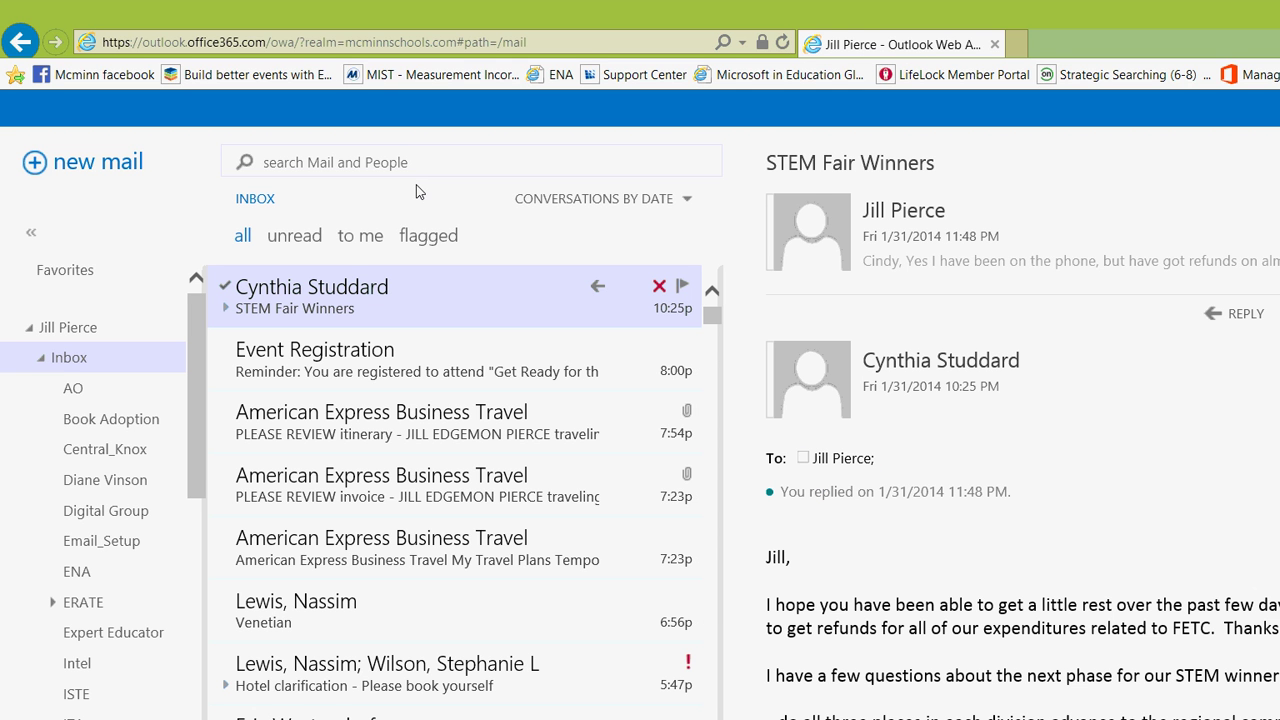
drag(158, 331, 158, 279)
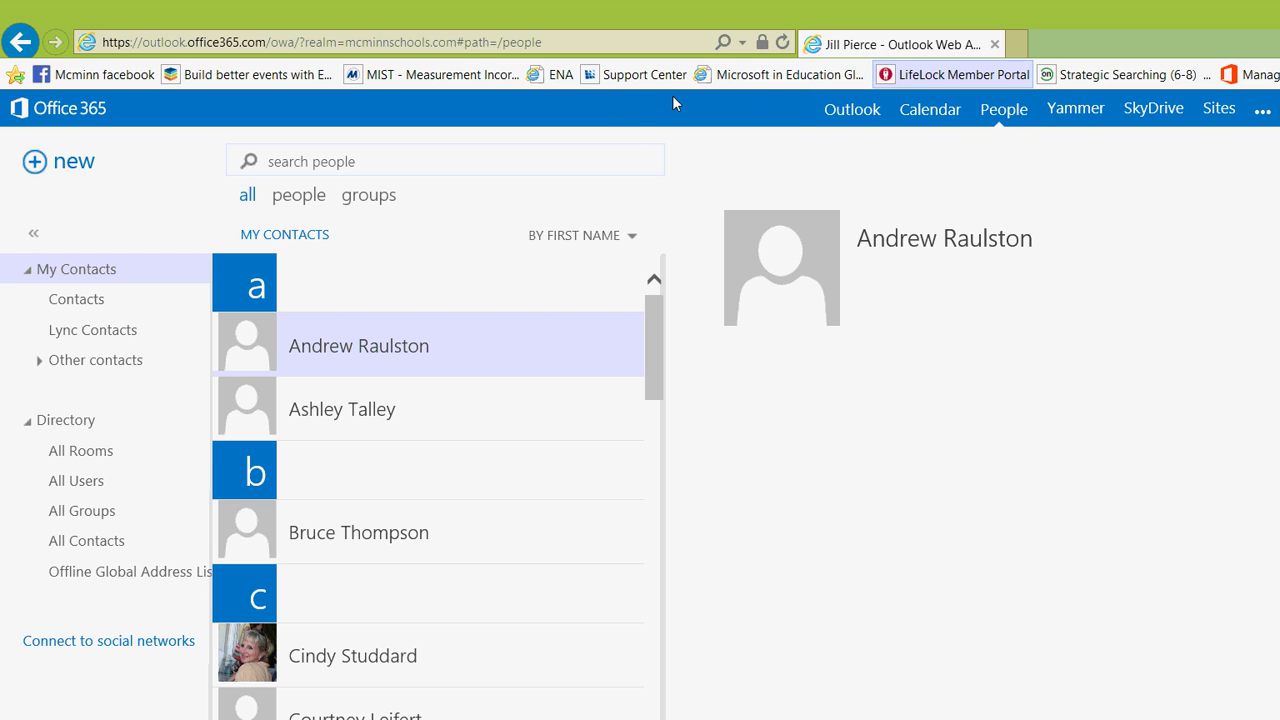
click(851, 109)
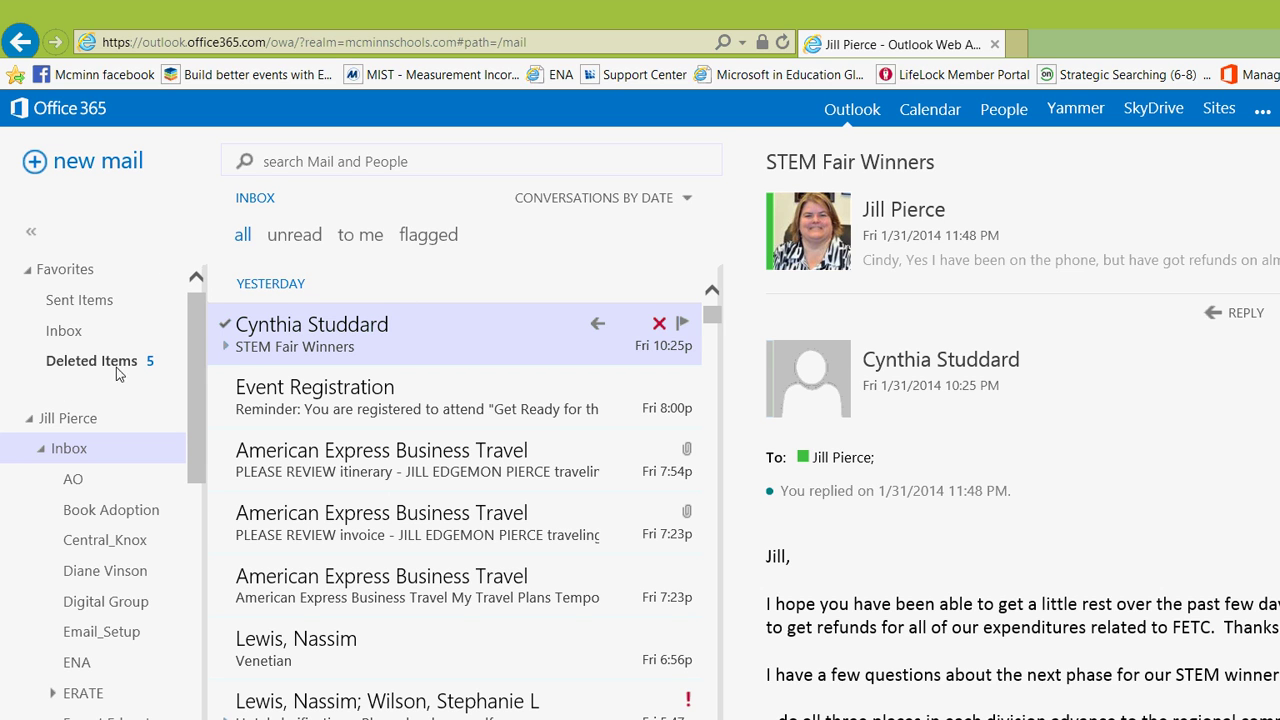
Open the Book Adoption folder, followed by the Central_Knox folder.
click(104, 510)
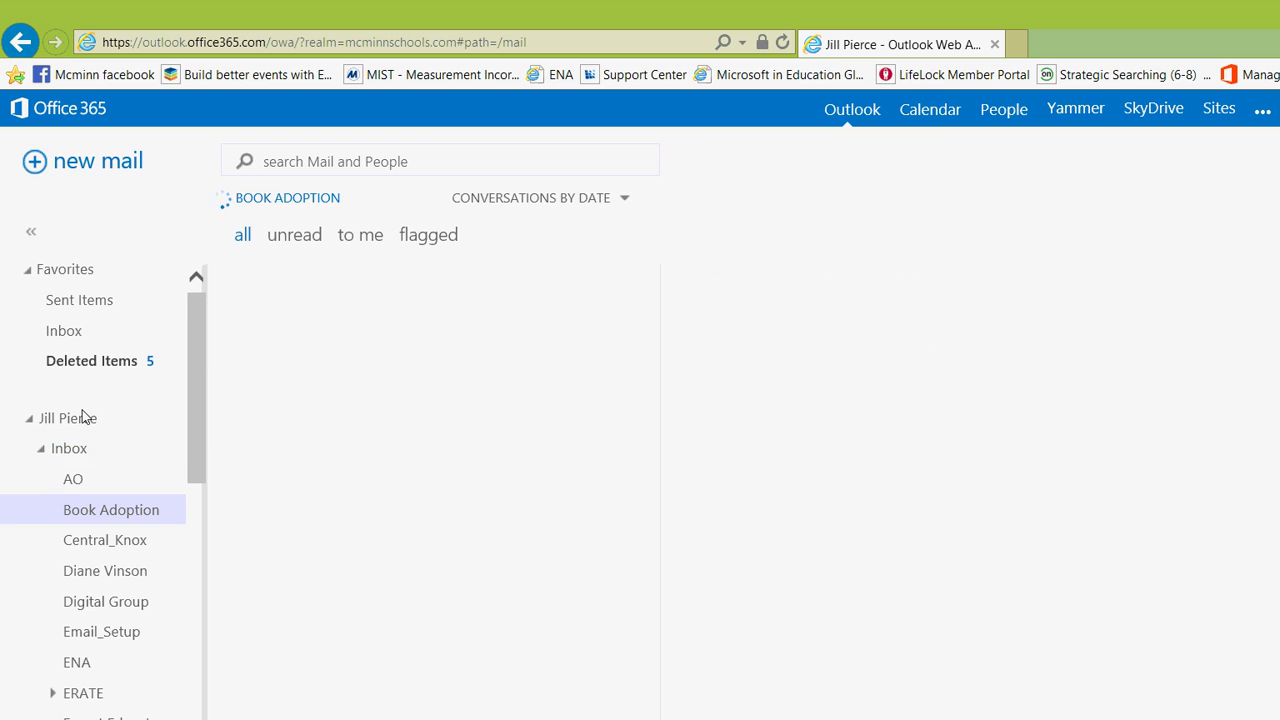
key(Down)
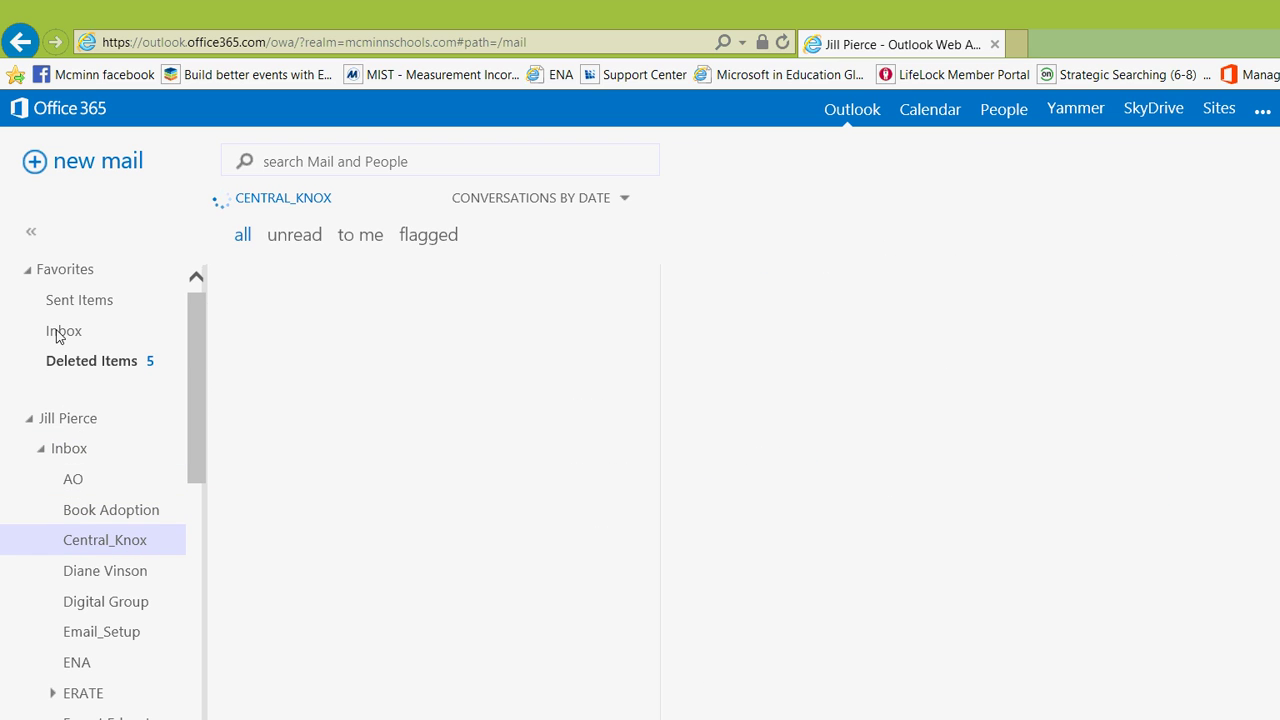
View the folder commands available for the mailbox and filter the Central_Knox folder to flagged messages.
right_click(68, 419)
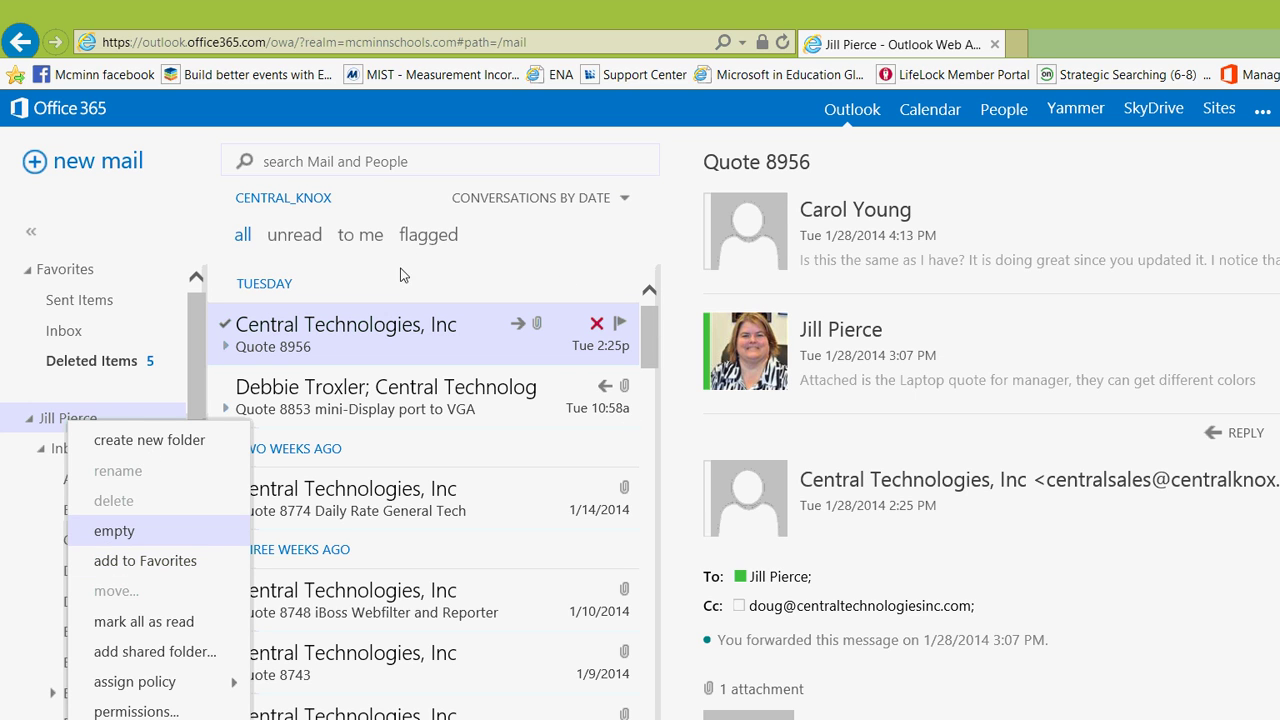
click(418, 218)
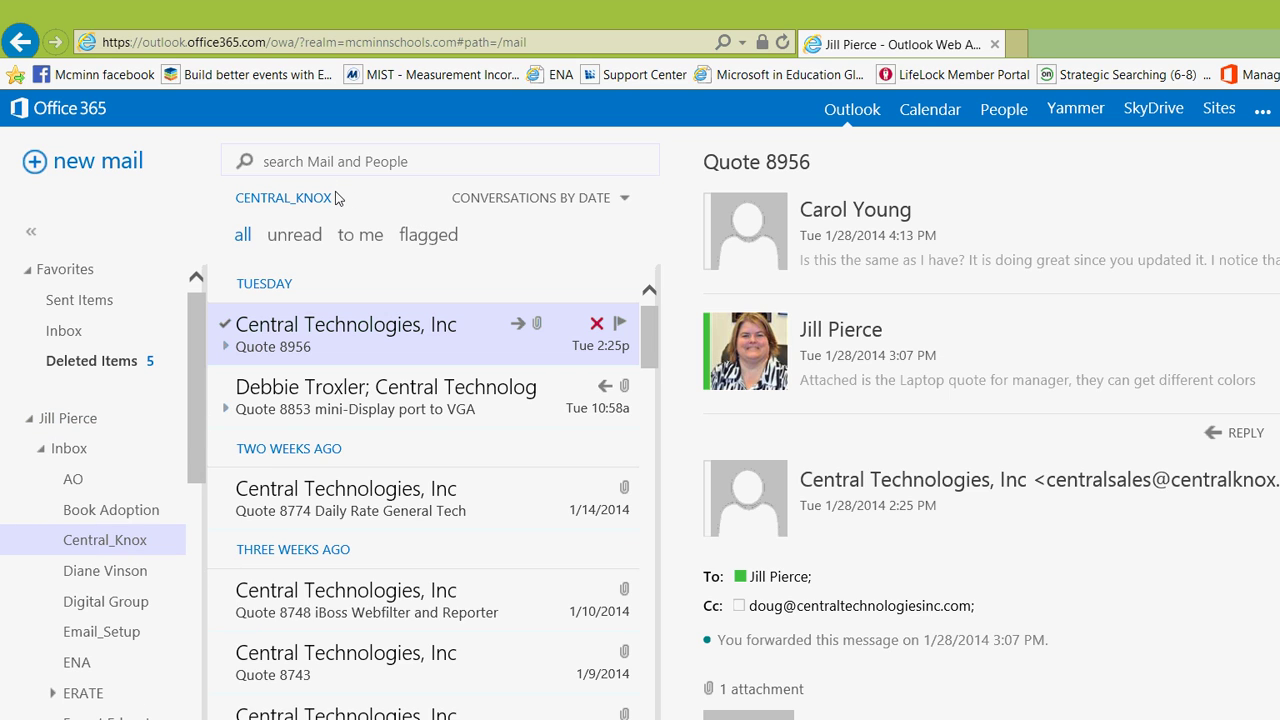
click(426, 235)
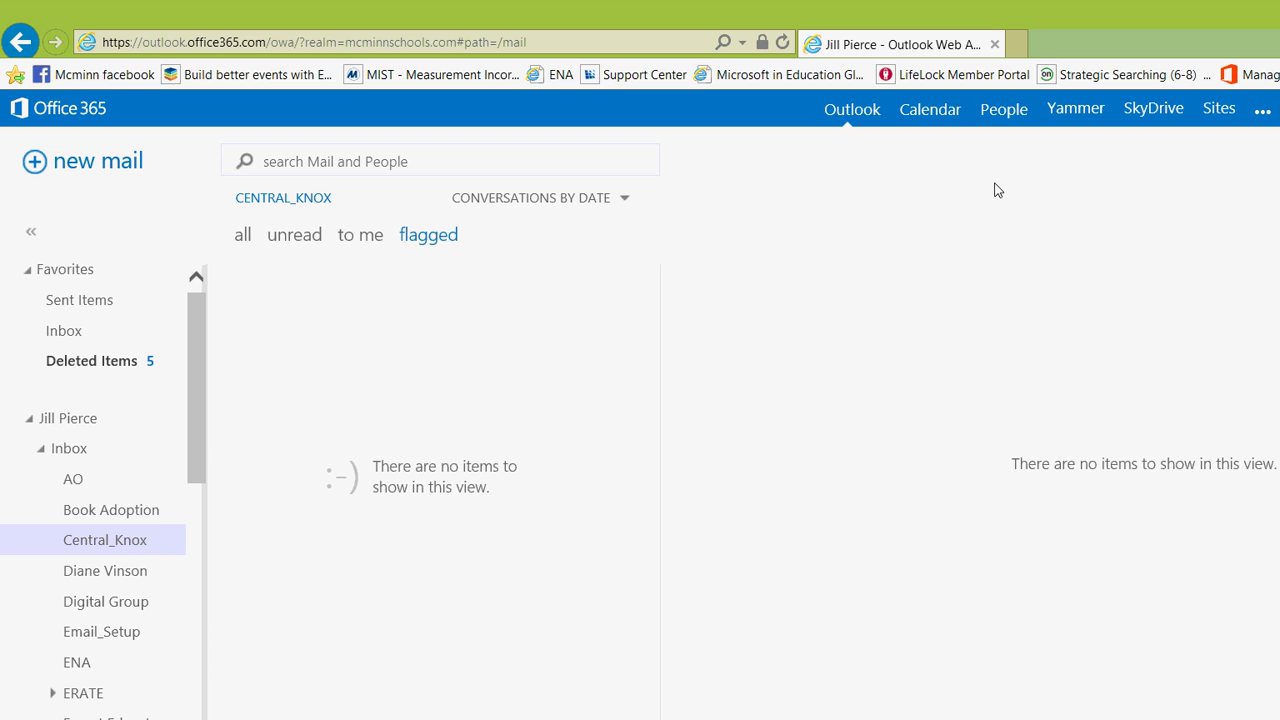
Start a new calendar event and review its form down to the description area.
click(925, 110)
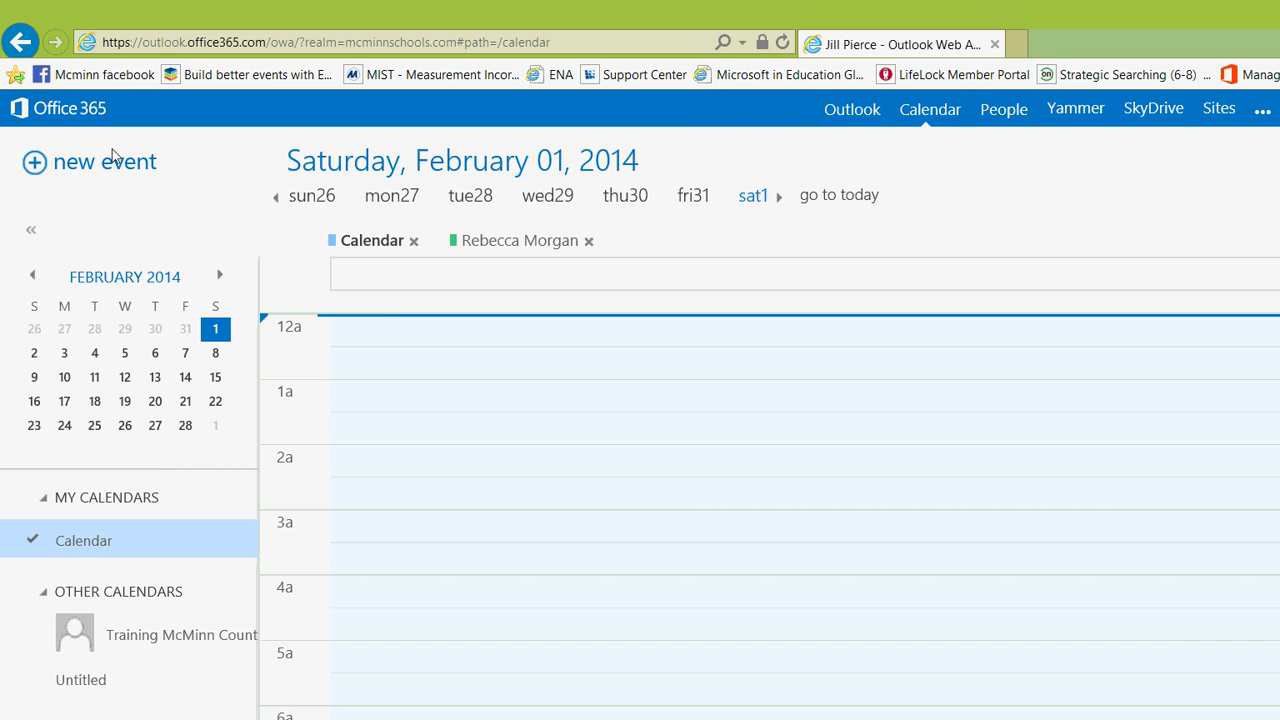
click(98, 133)
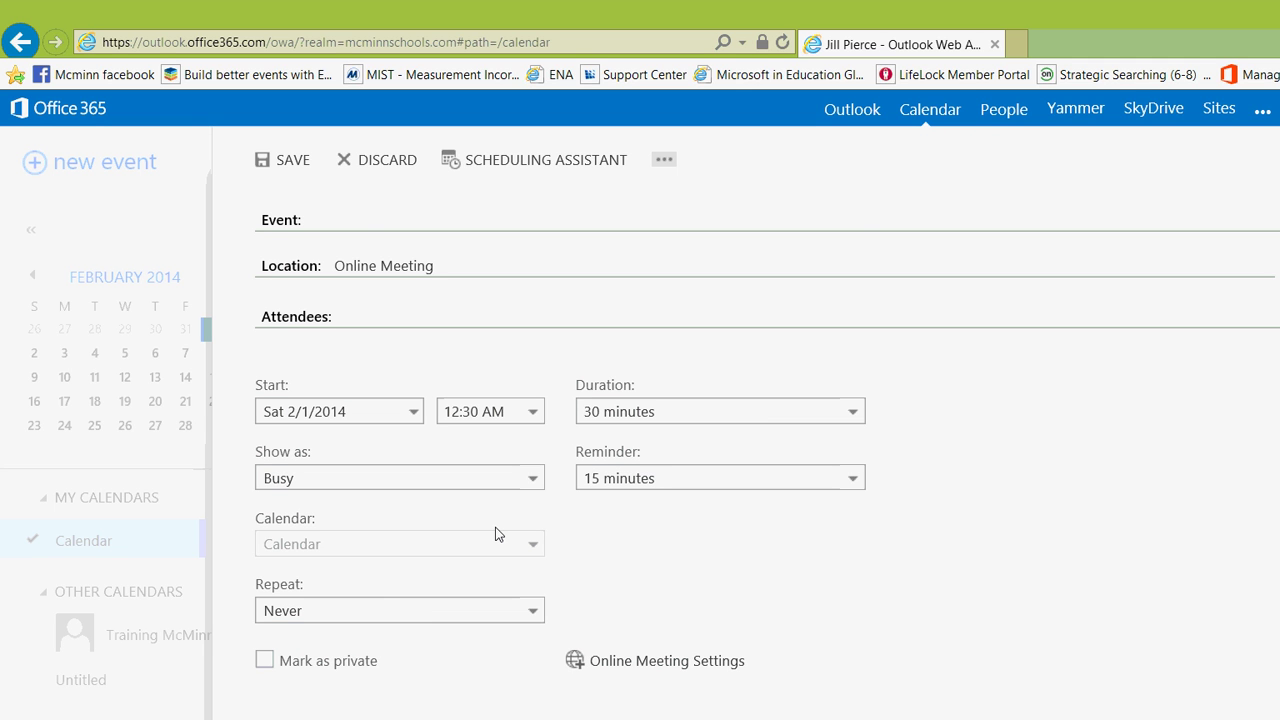
scroll(495, 535, down, 2)
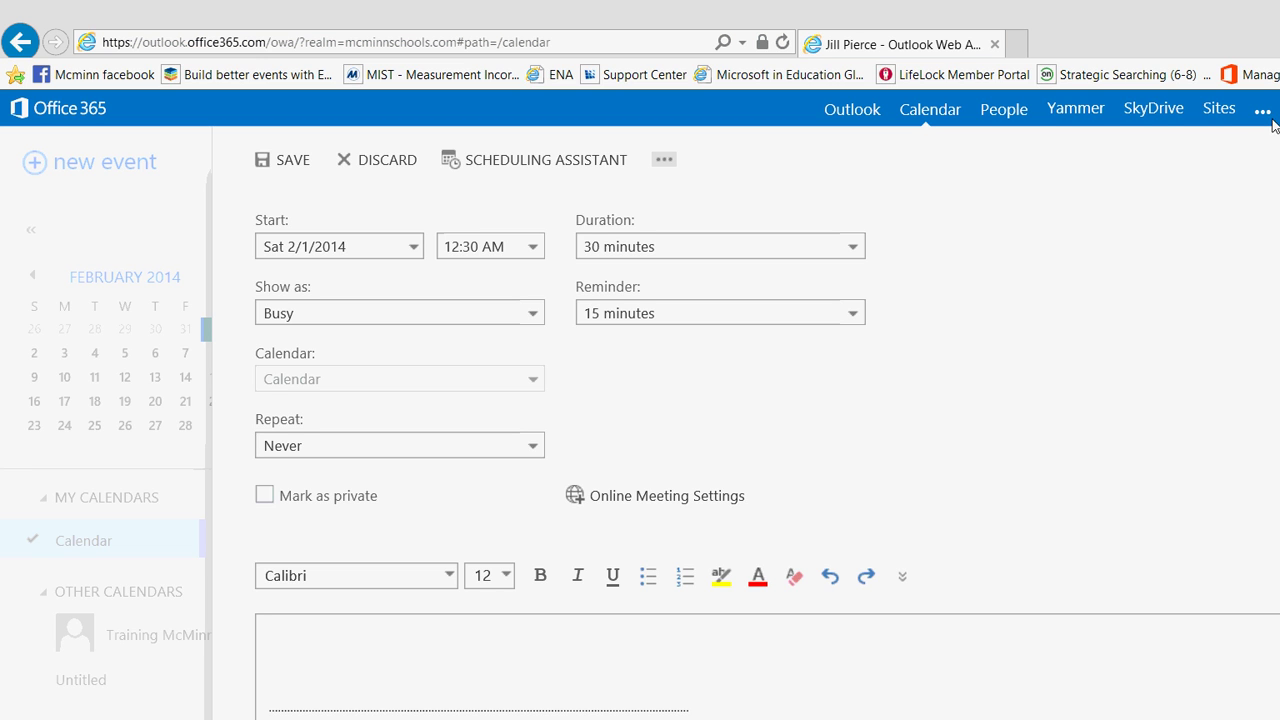
click(1261, 87)
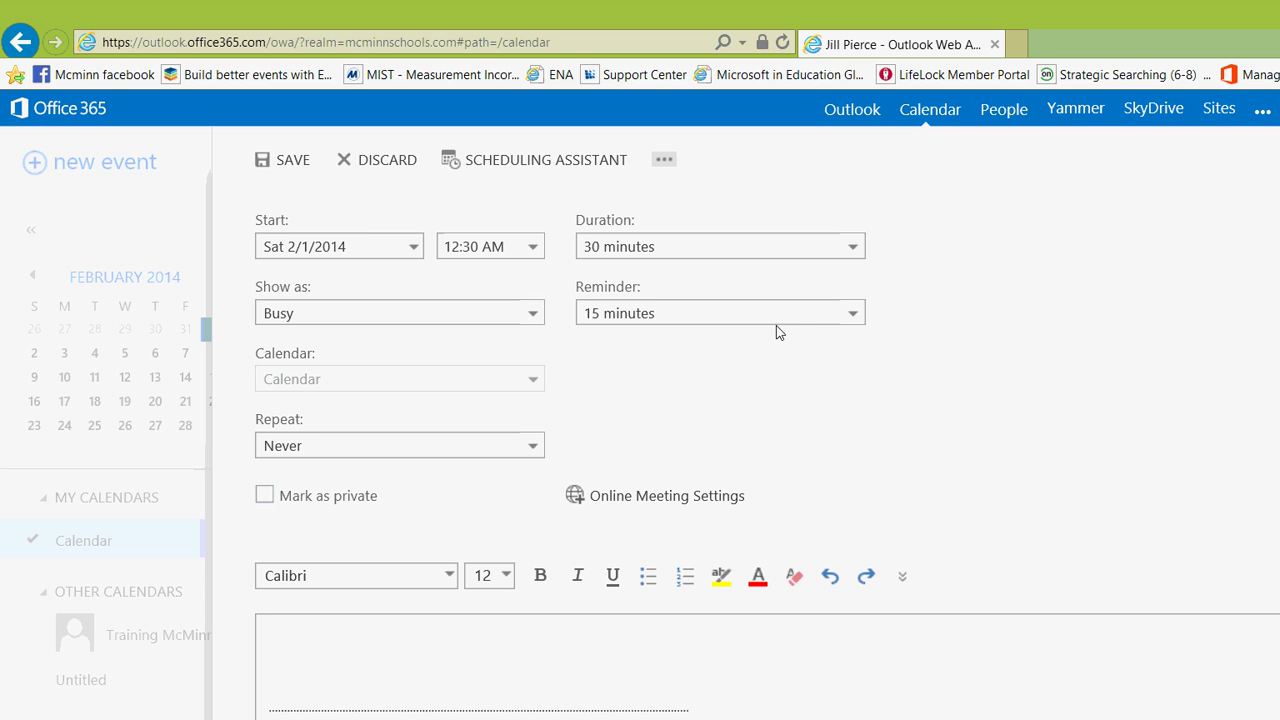
Open the Scheduling Assistant for the new event to view attendee availability.
click(447, 133)
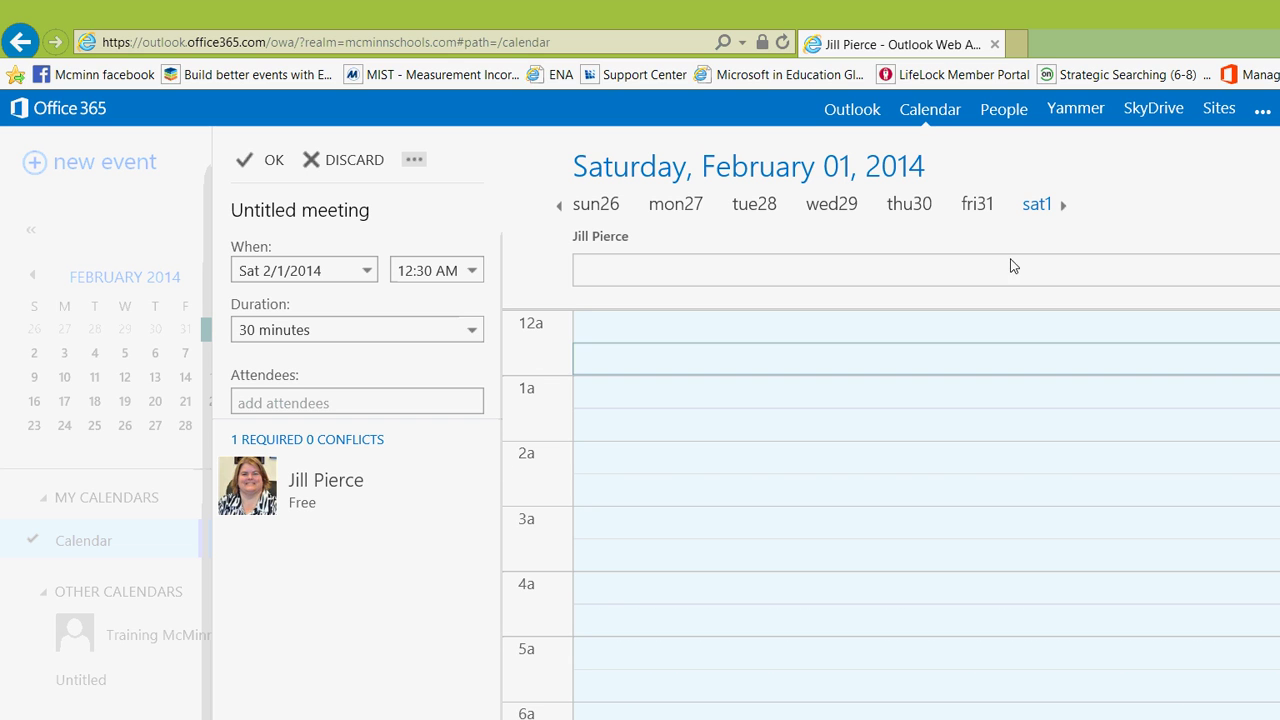
click(1122, 712)
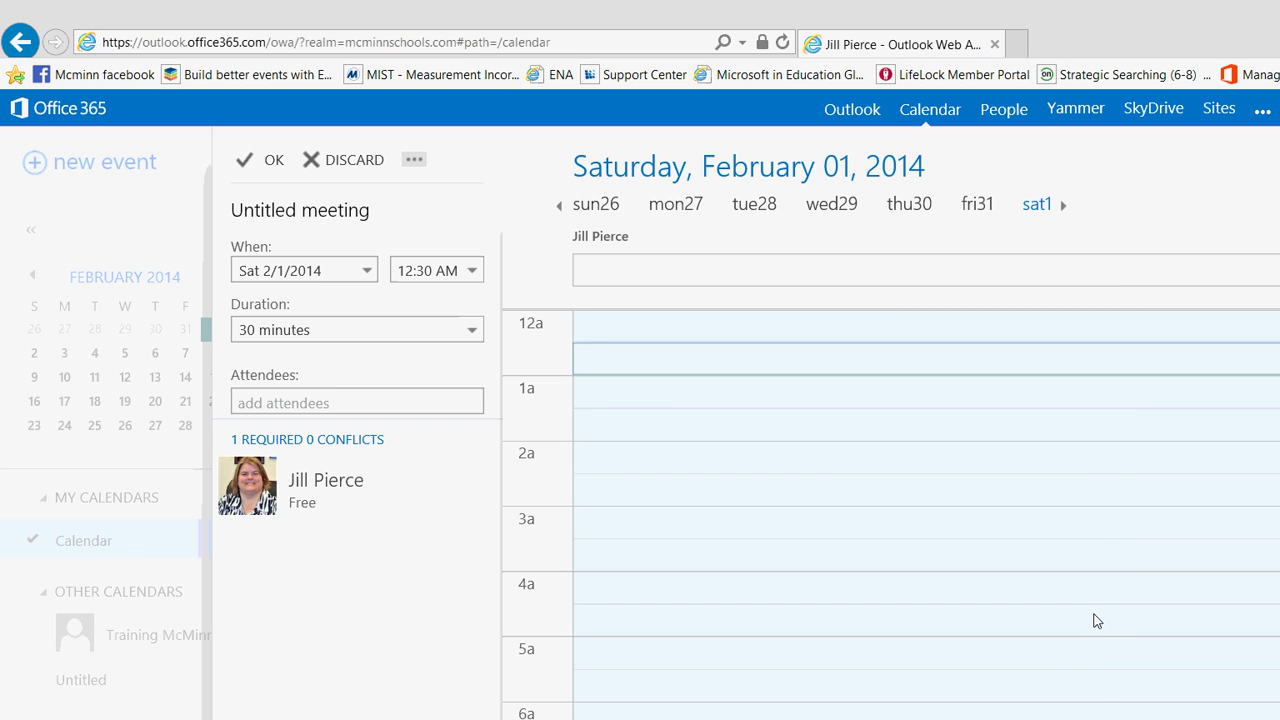